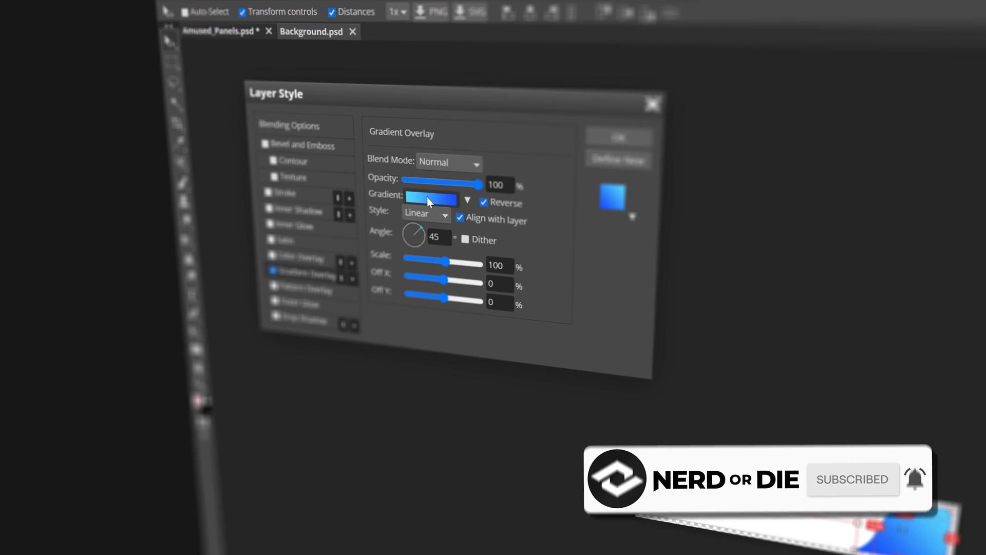
Change the gradient overlay's left stop from cyan to light green (a2ff53).
left_click(426, 196)
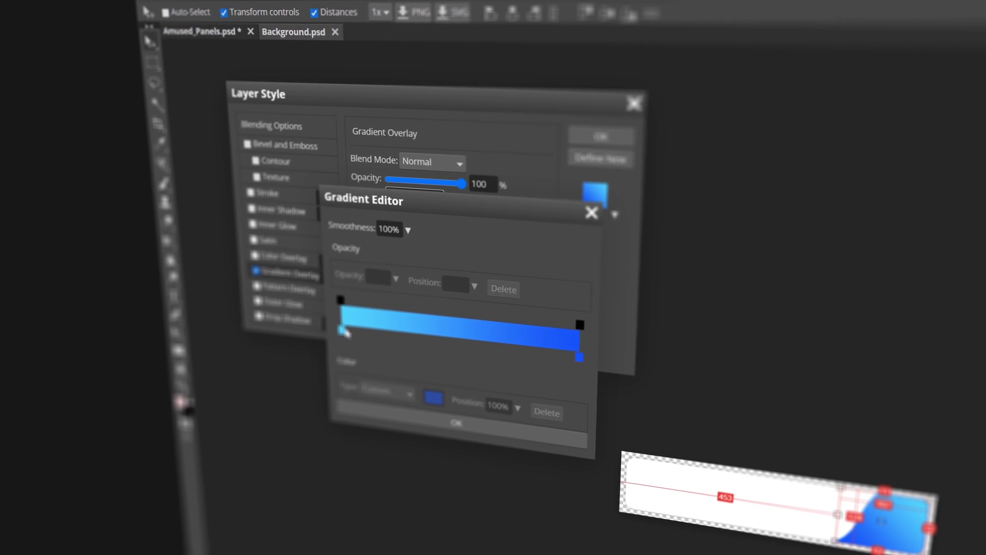
left_click(343, 331)
left_click(433, 397)
left_click_drag(554, 436, 548, 453)
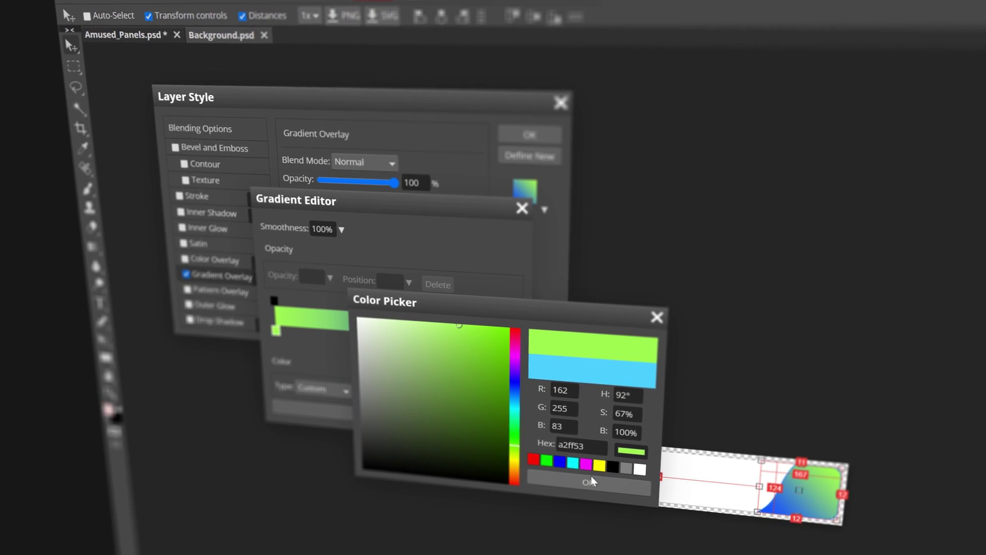
left_click(591, 478)
Select the gradient's right stop, then browse the Lasso, Magic Wand, Crop, Eyedropper, Healing and Brush variants.
left_click(518, 333)
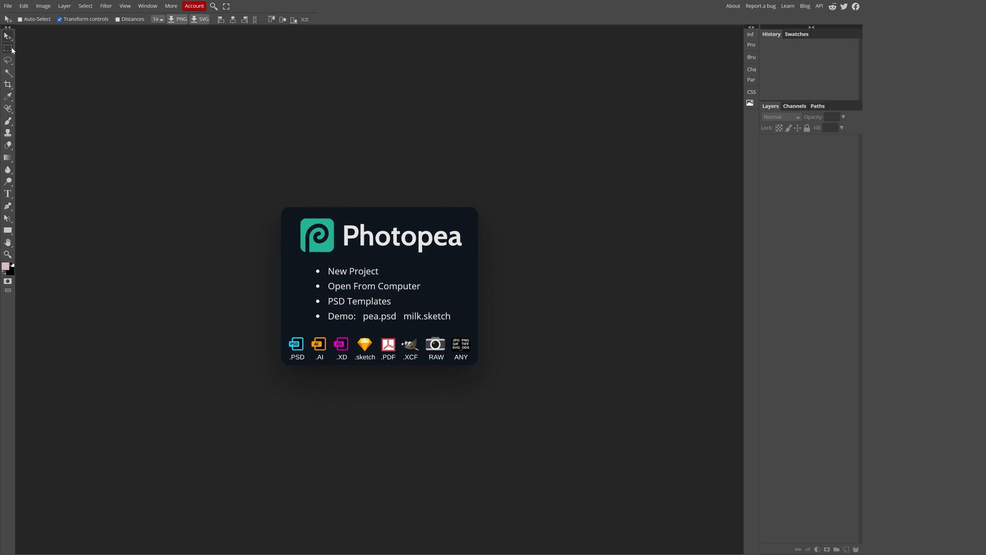
left_click(9, 65)
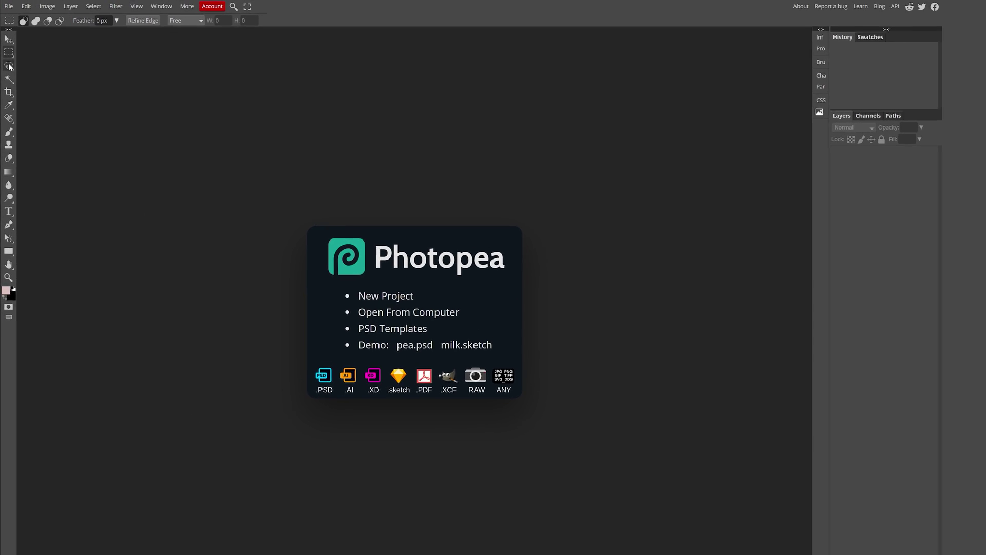
left_click(9, 65)
left_click(9, 80)
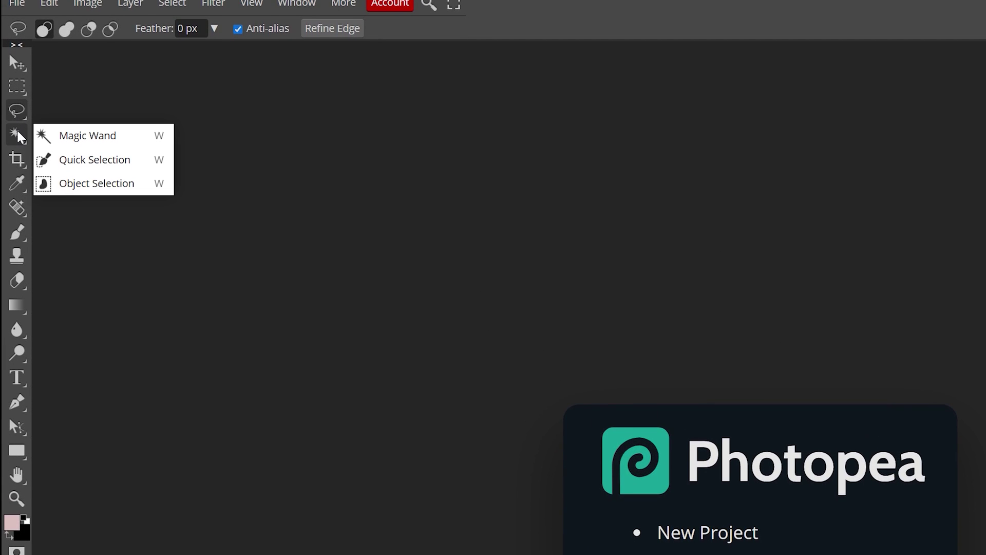
left_click(17, 159)
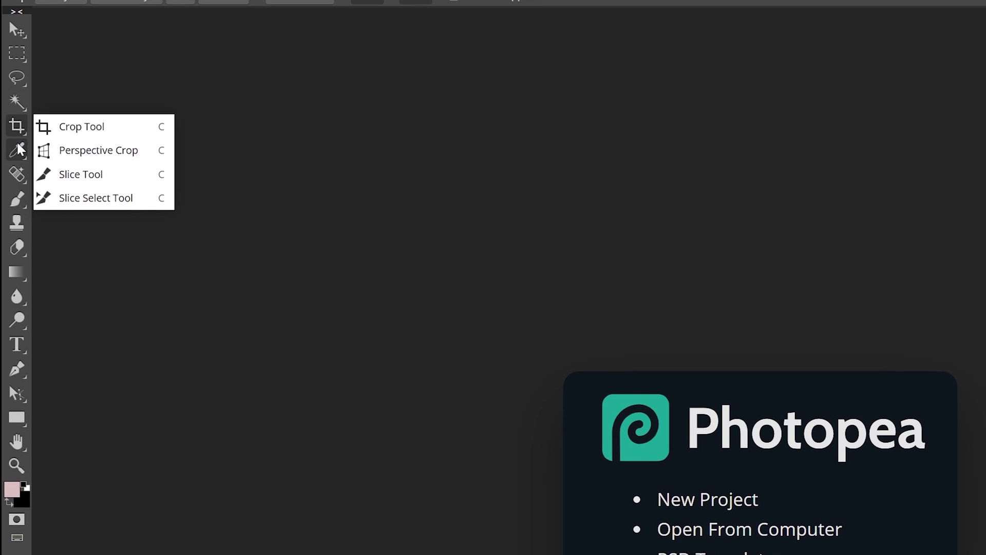
left_click(17, 149)
left_click(17, 175)
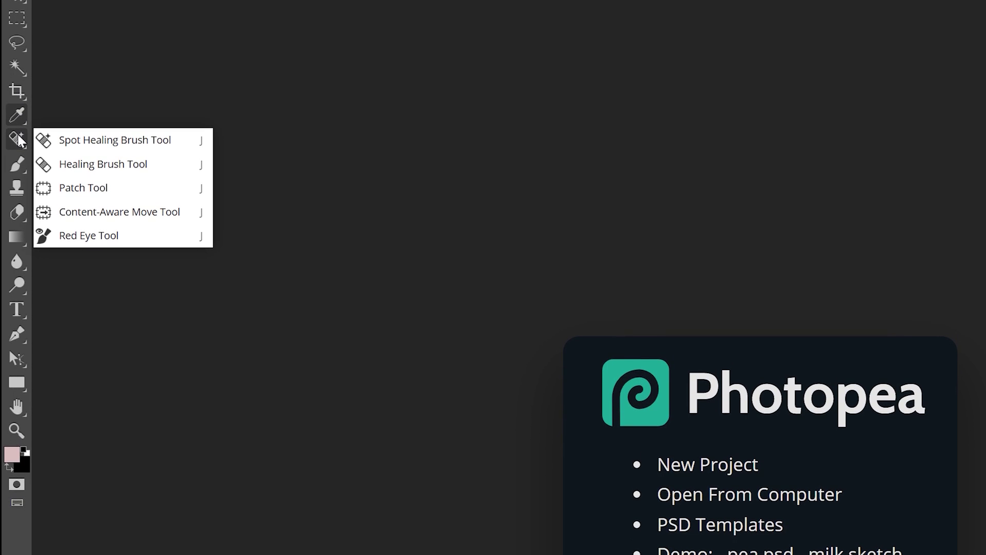
left_click(17, 160)
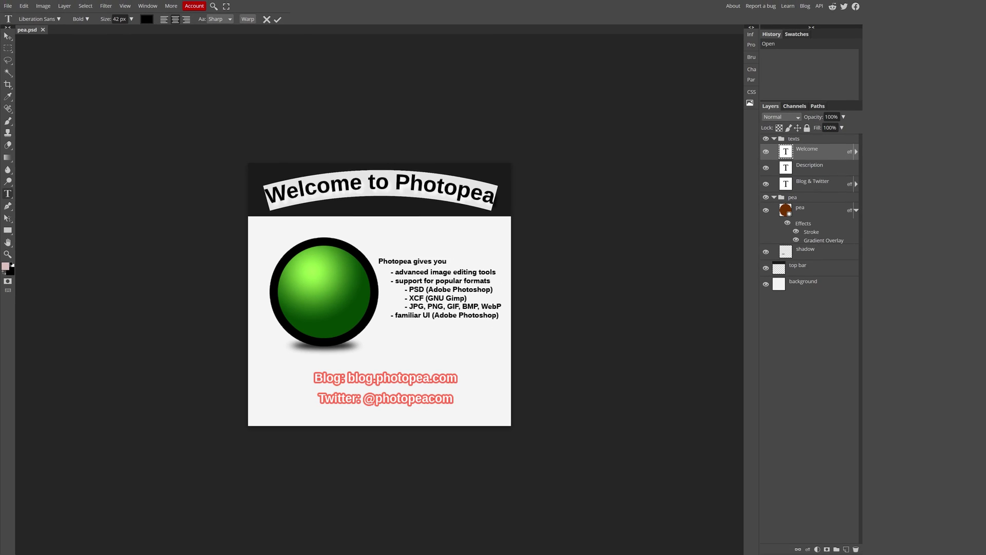
Change the demo's curved title text to 'Hello There!' and commit it.
type("Hello The")
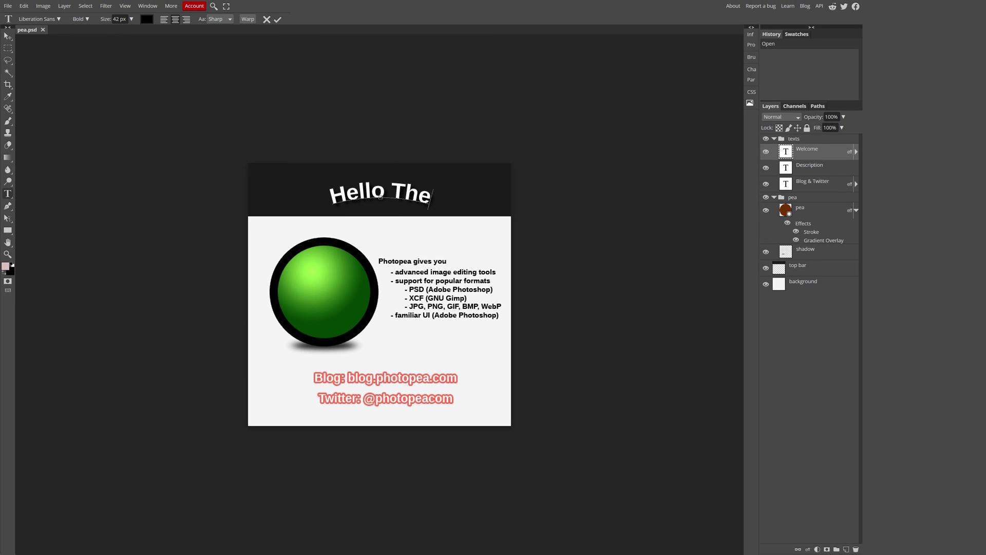
type("re!")
left_click(8, 36)
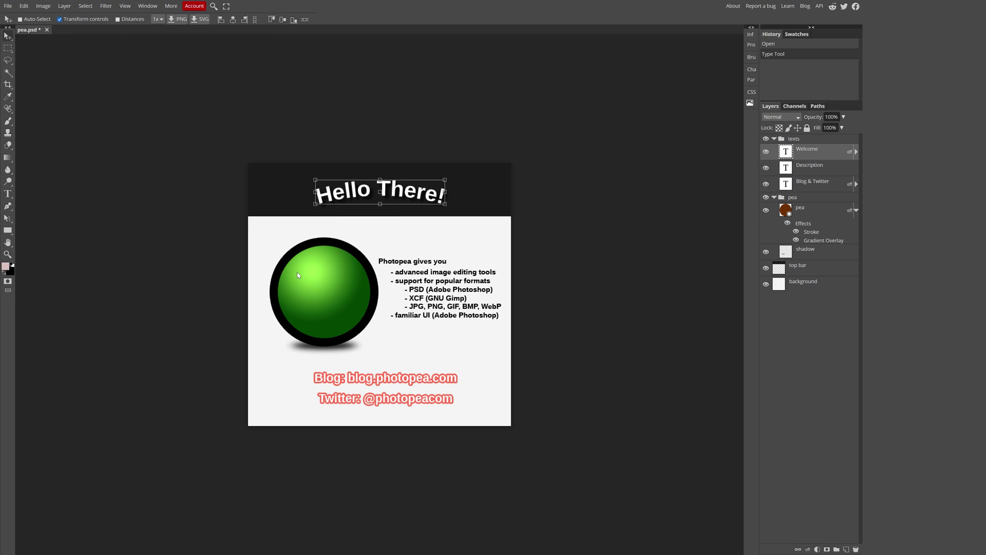
left_click(299, 275)
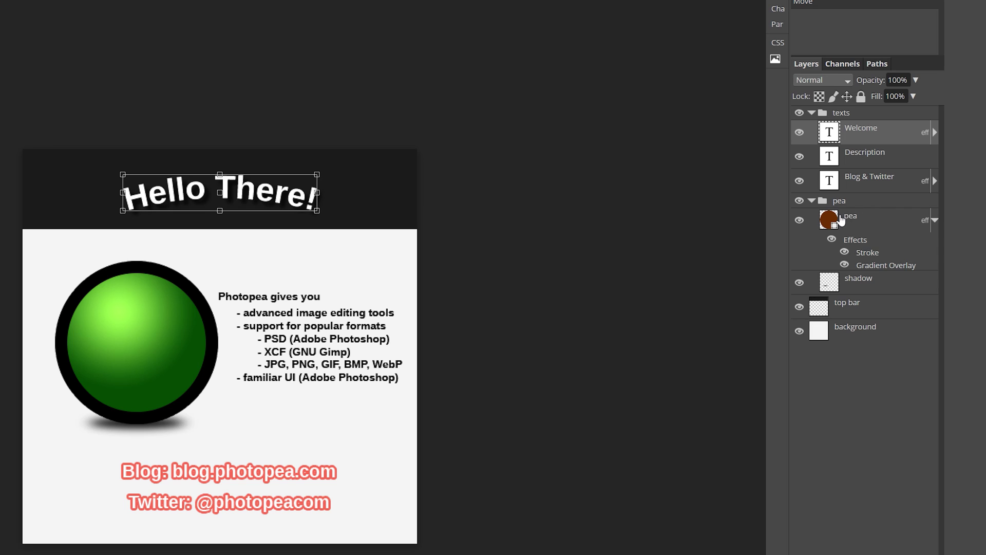
Review the pea layer's stroke and gradient overlay effects, then close the layer style.
left_click(825, 216)
double_click(873, 266)
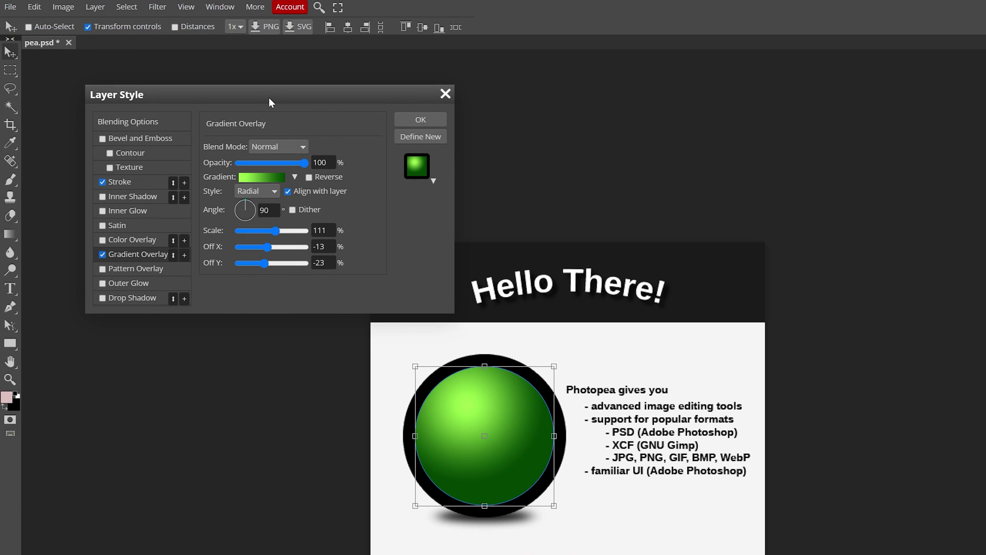
left_click(422, 119)
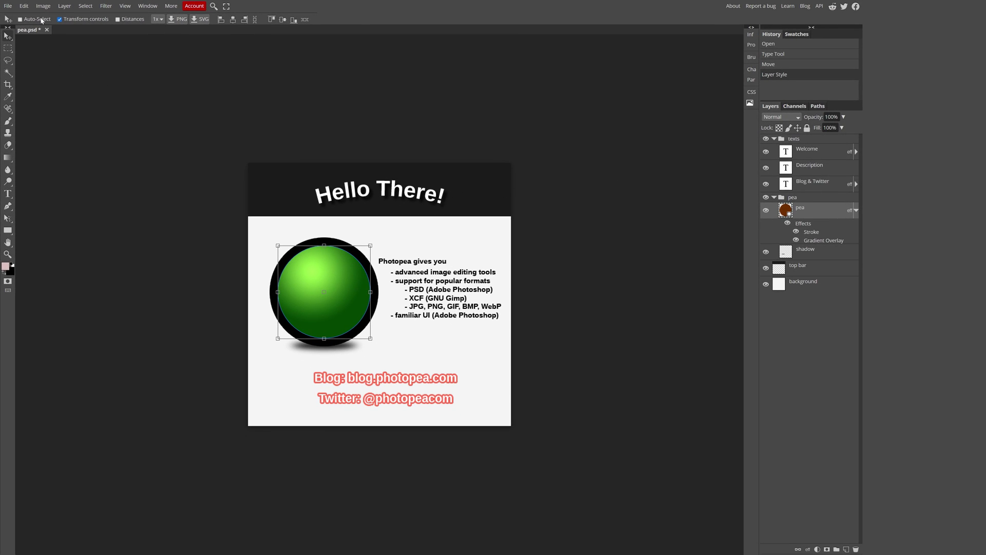
Nudge the Description text slightly right and select the Blog & Twitter and background layers.
left_click_drag(427, 289, 428, 289)
left_click(377, 381)
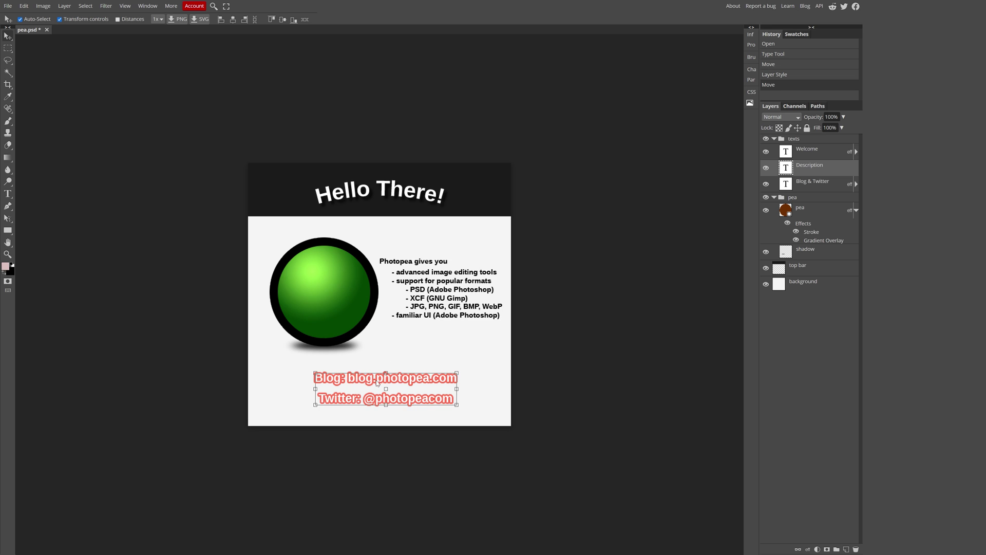
left_click(483, 240)
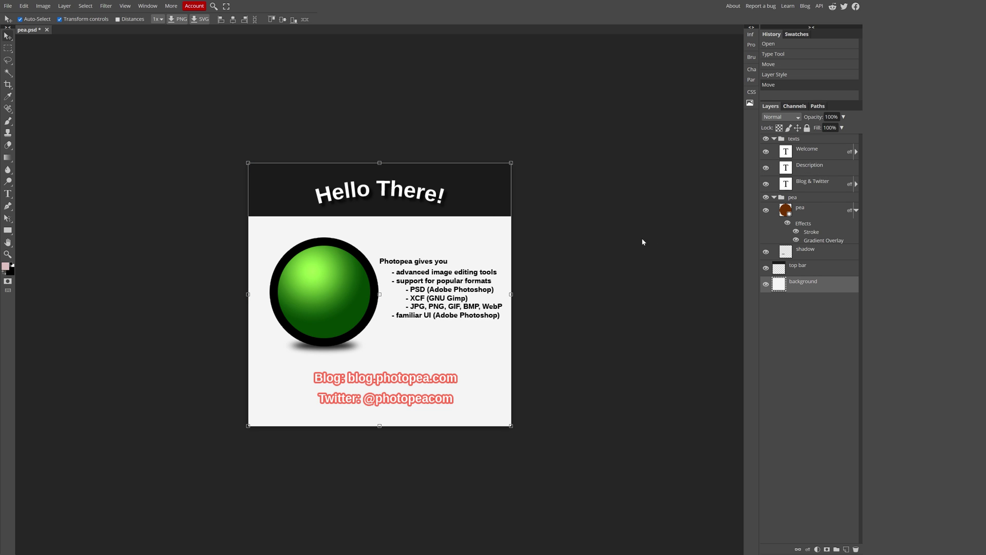
Slide the background layer left, then add the free Amused Twitch Panels to the Nerd or Die cart.
left_click_drag(496, 255, 443, 222)
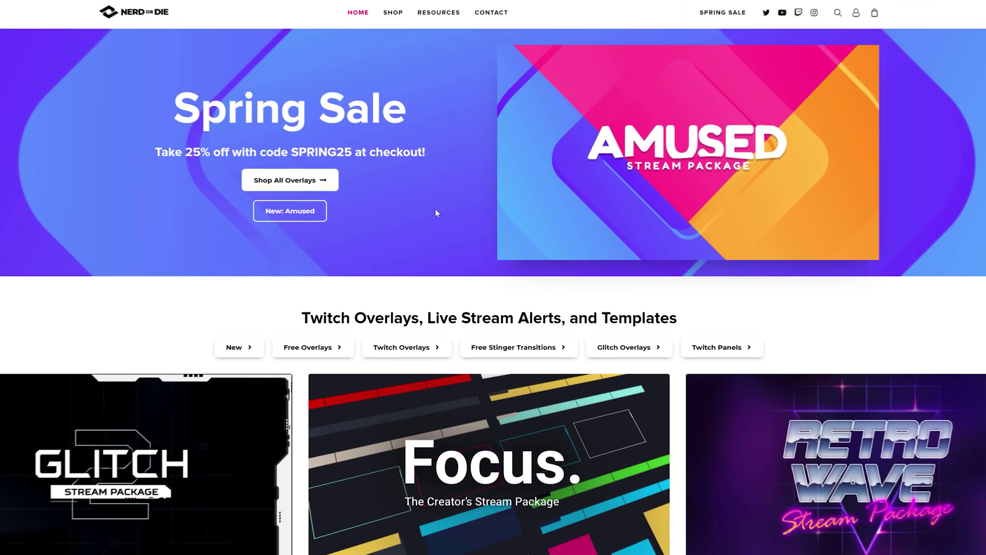
left_click(715, 346)
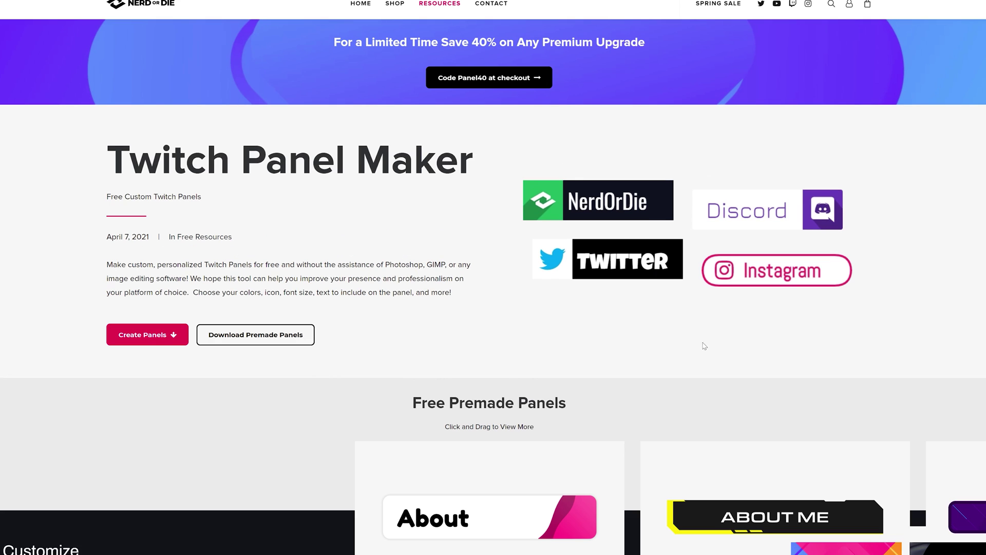
scroll(518, 330, "down", 3)
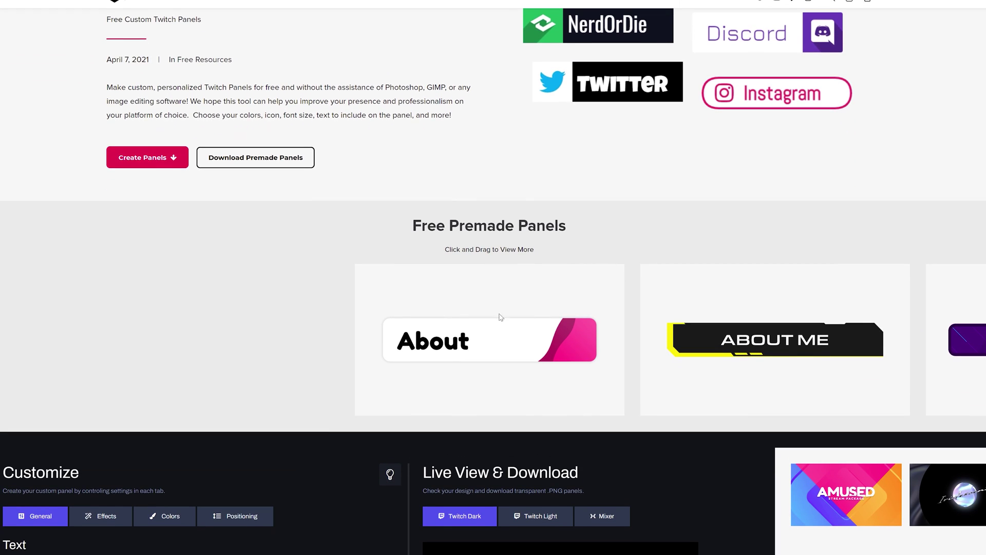
left_click(521, 350)
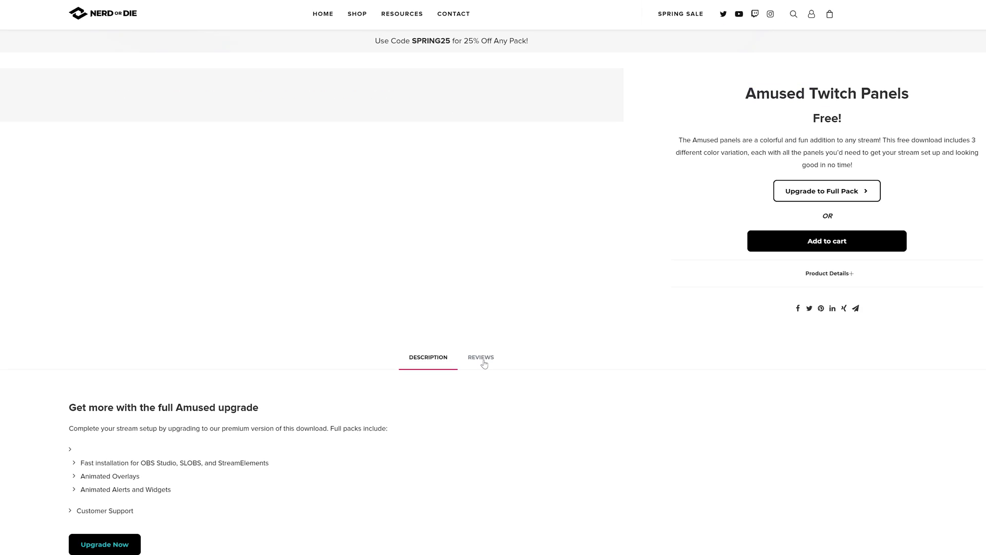
left_click(842, 246)
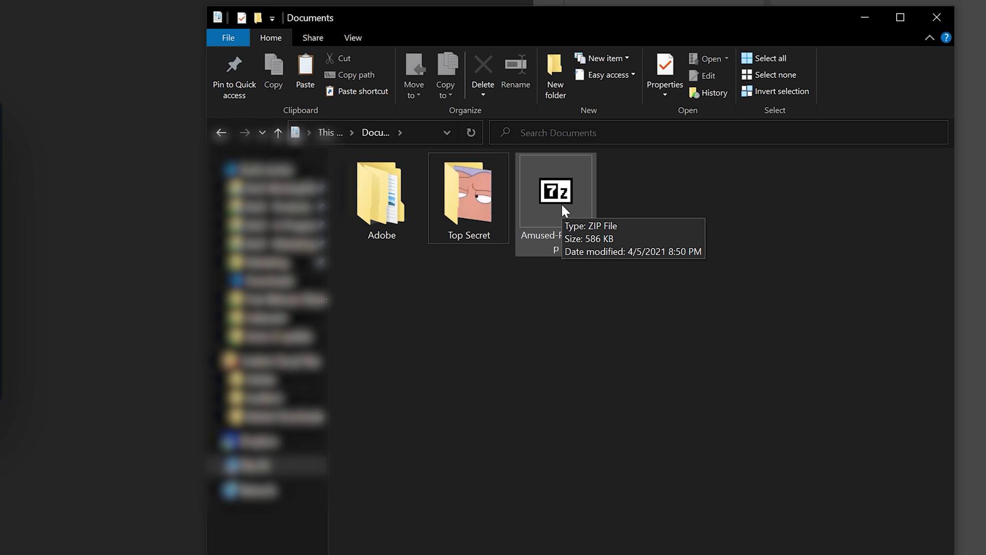
Extract the Amused panels zip with 7-Zip and drag Amused_Panels.psd into Photopea.
right_click(563, 206)
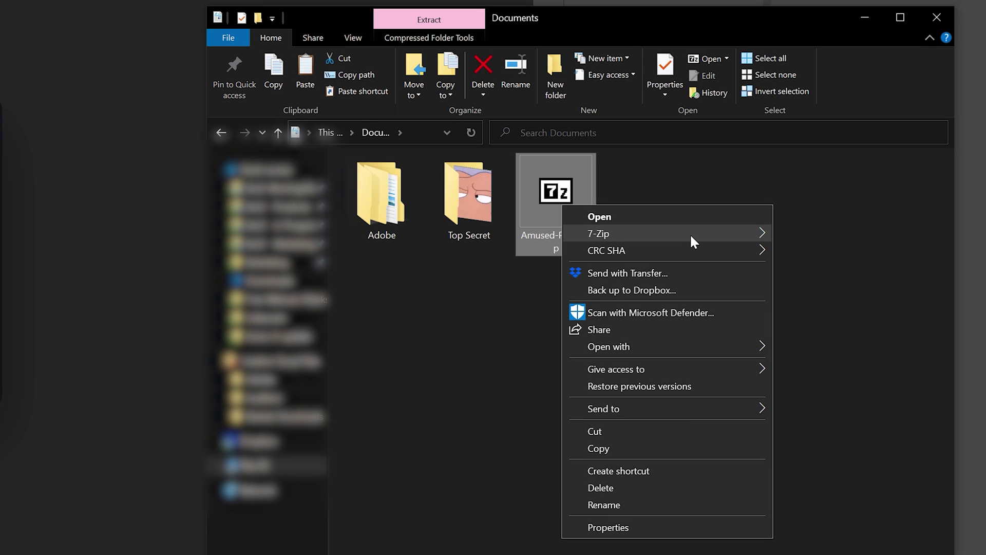
mouse_move(689, 234)
left_click(368, 282)
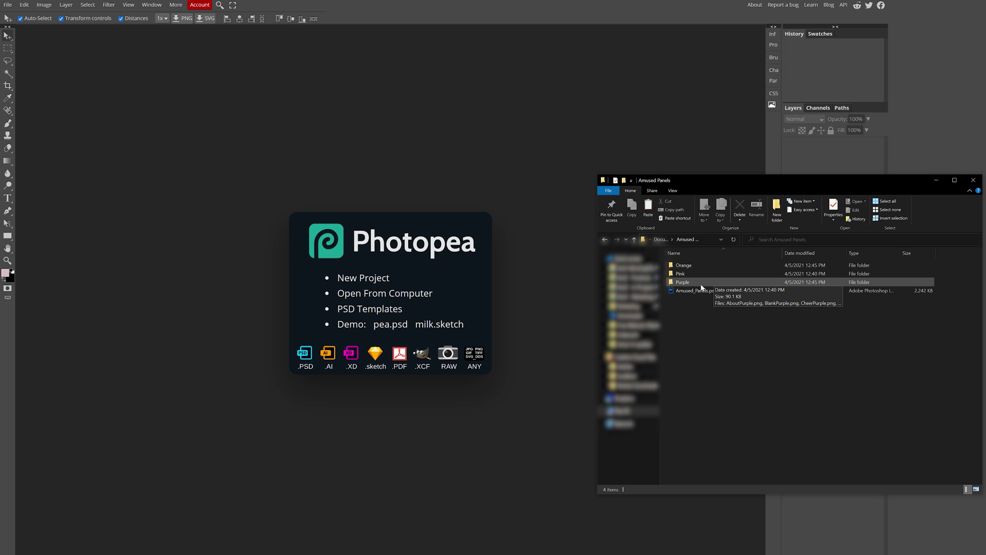
left_click_drag(698, 290, 416, 263)
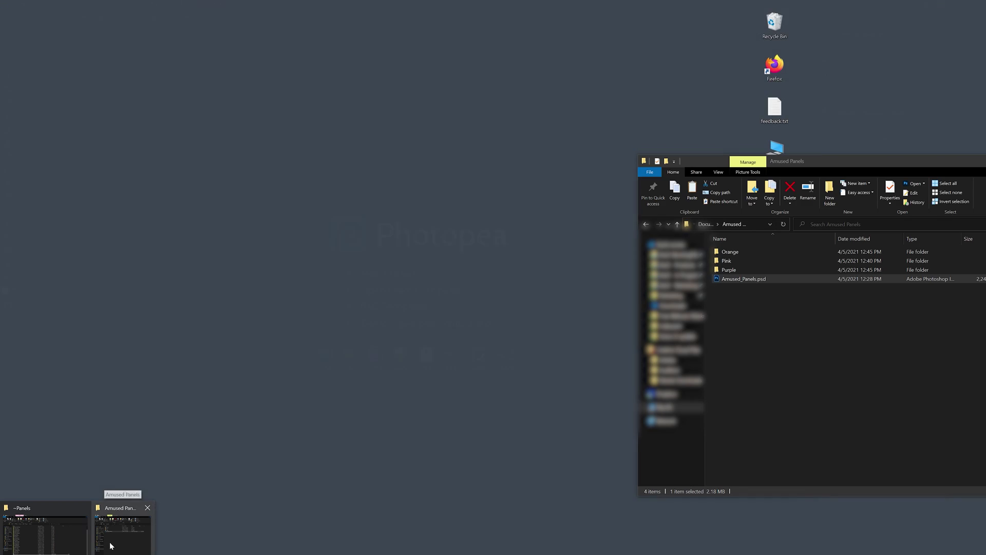
left_click(109, 543)
Drop Amused_Panels.psd onto Photopea to open the panel template.
left_click_drag(757, 281, 473, 162)
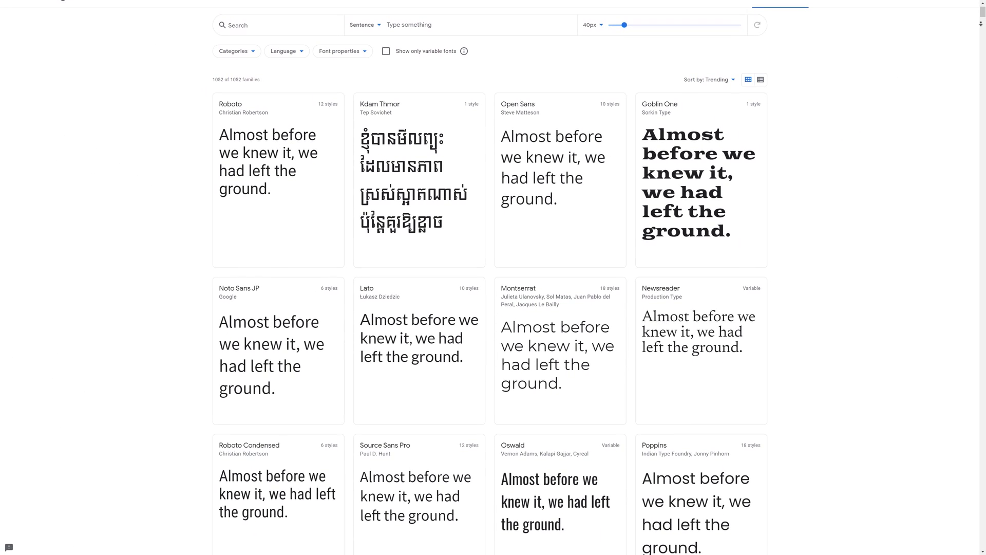
scroll(491, 277, "down", 1)
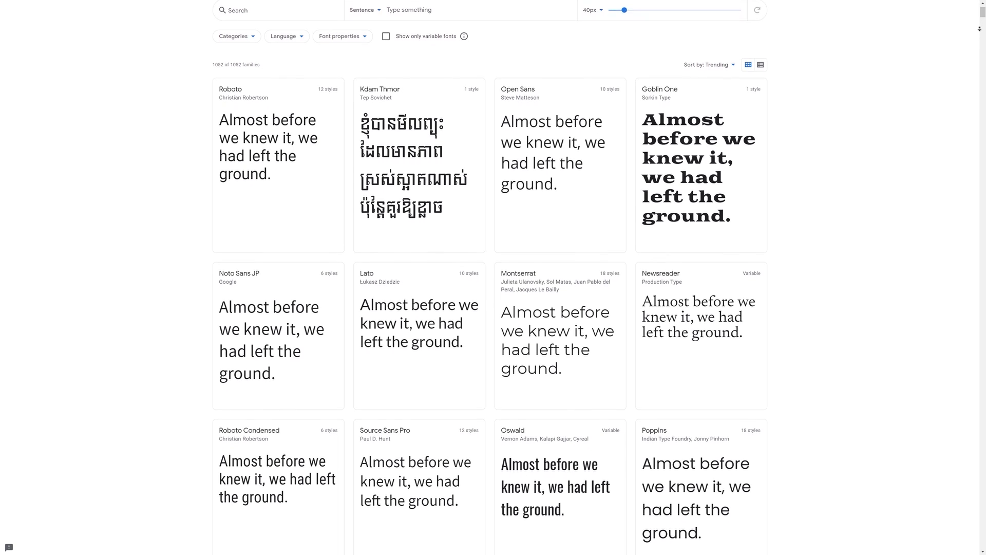
scroll(491, 278, "down", 2)
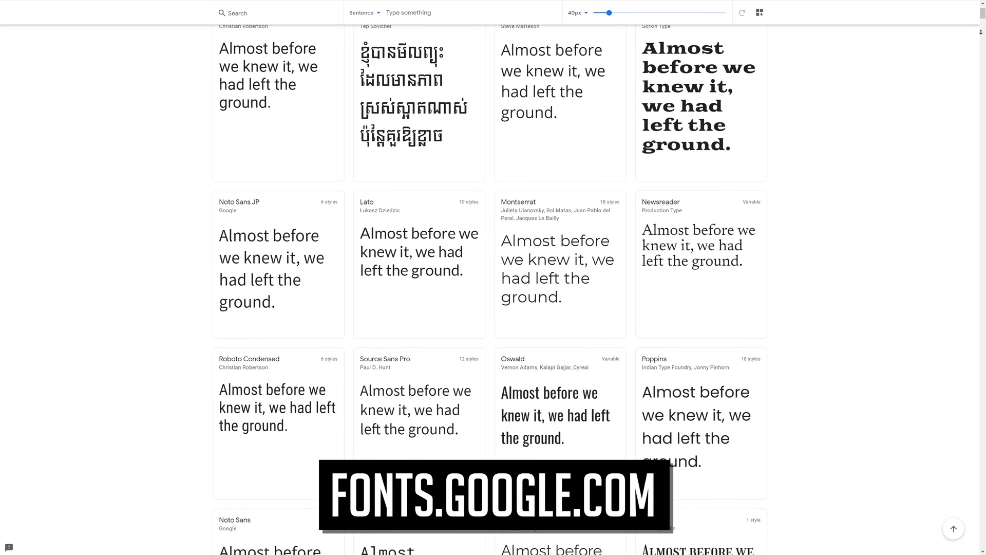
scroll(491, 277, "down", 2)
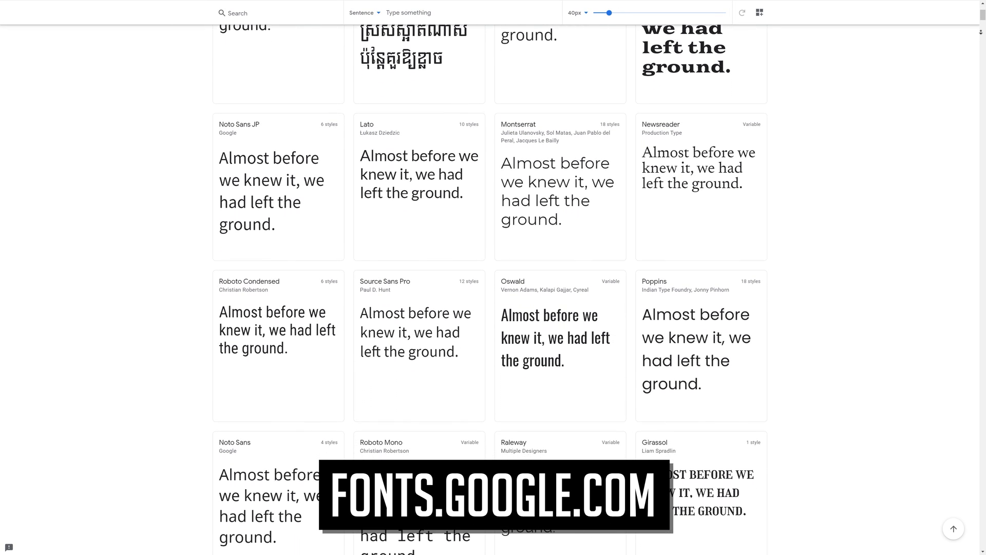
scroll(491, 277, "down", 2)
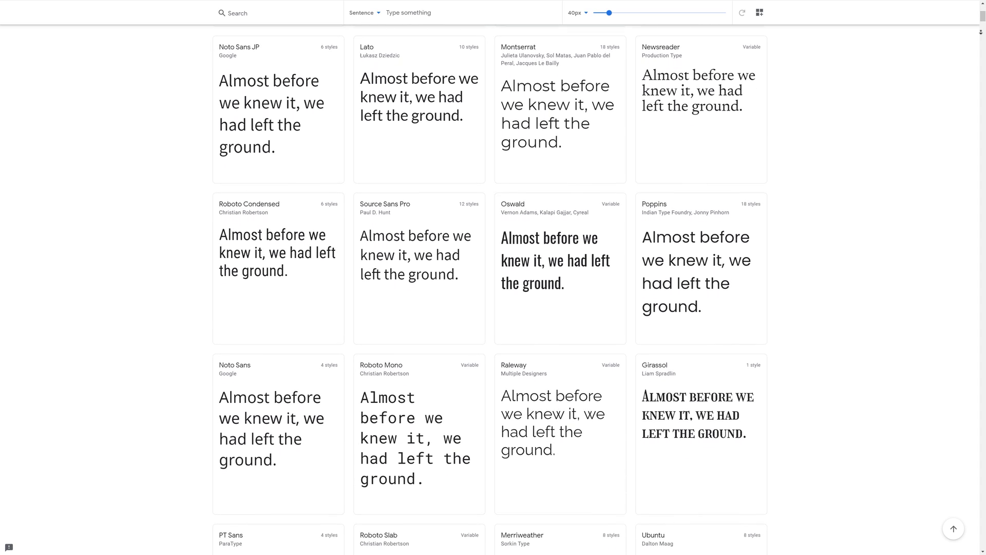
scroll(491, 277, "down", 2)
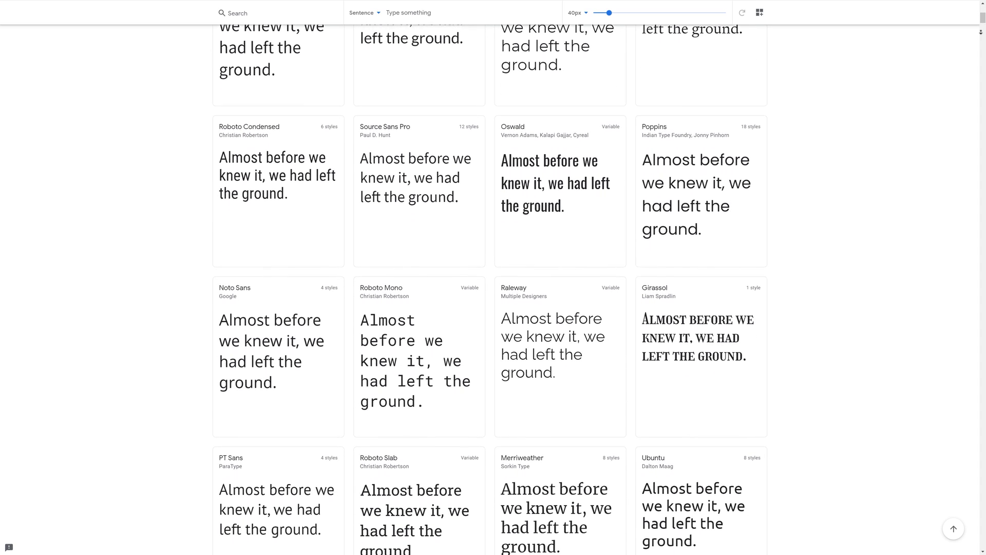
scroll(492, 277, "down", 2)
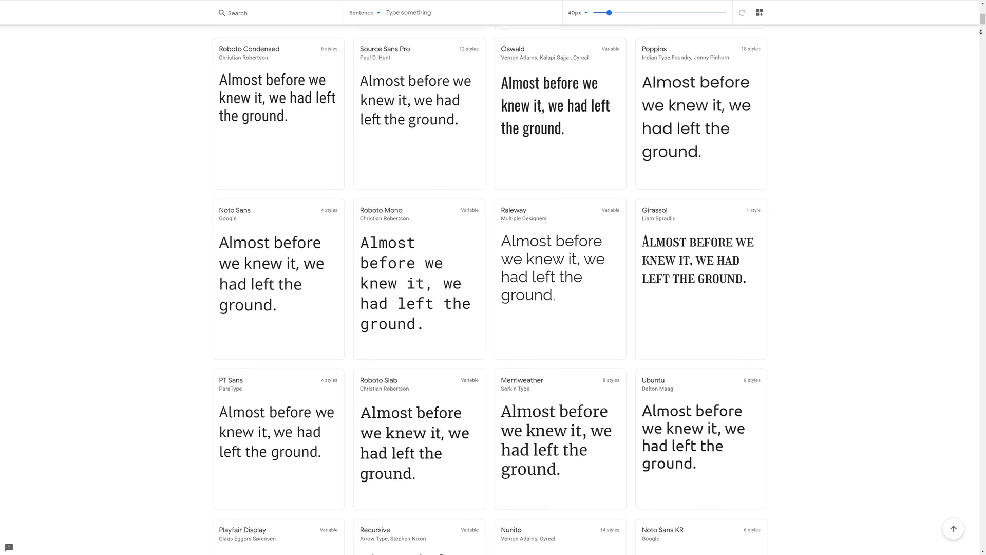
scroll(491, 277, "down", 2)
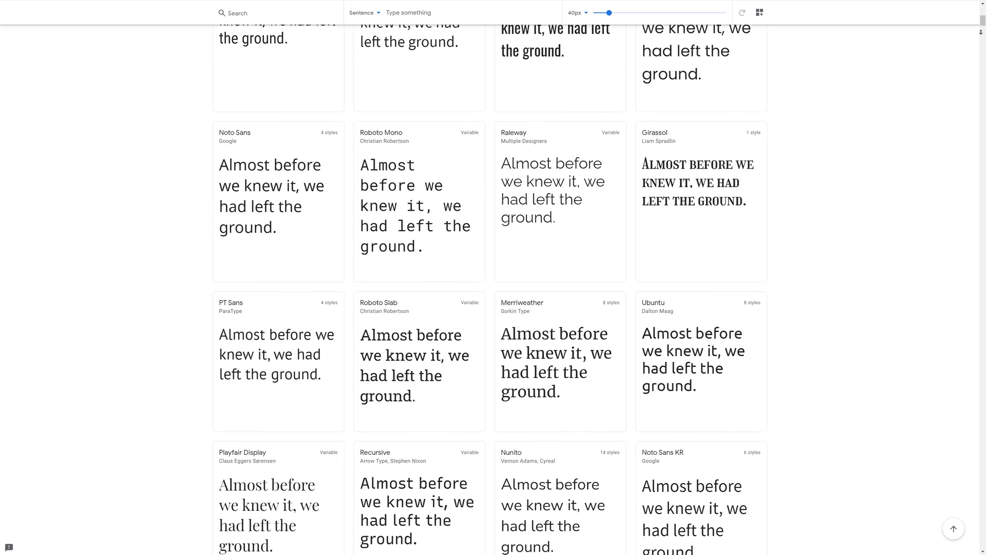
scroll(492, 277, "down", 2)
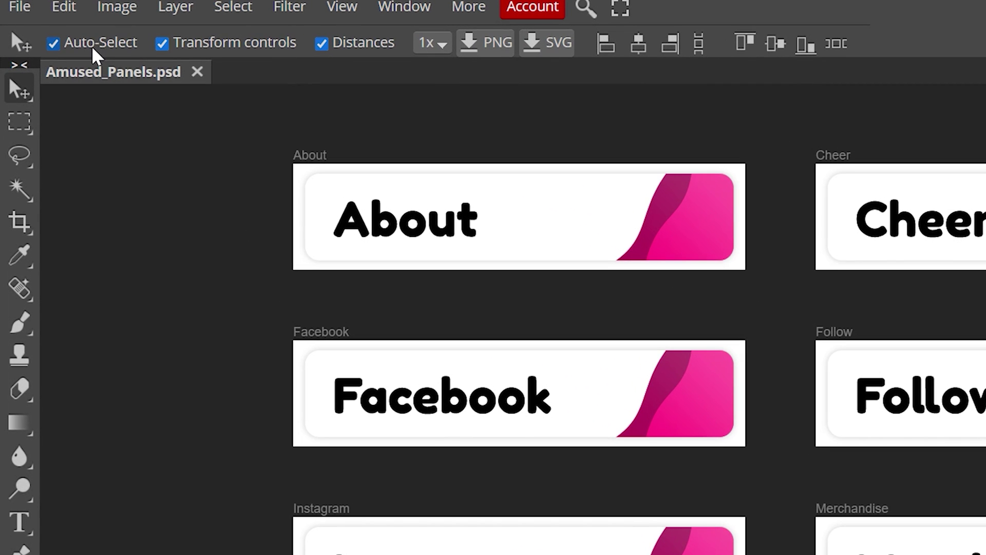
Toggle Auto-Select off and back on, then pick the Type tool for the About label.
left_click(36, 18)
left_click(123, 47)
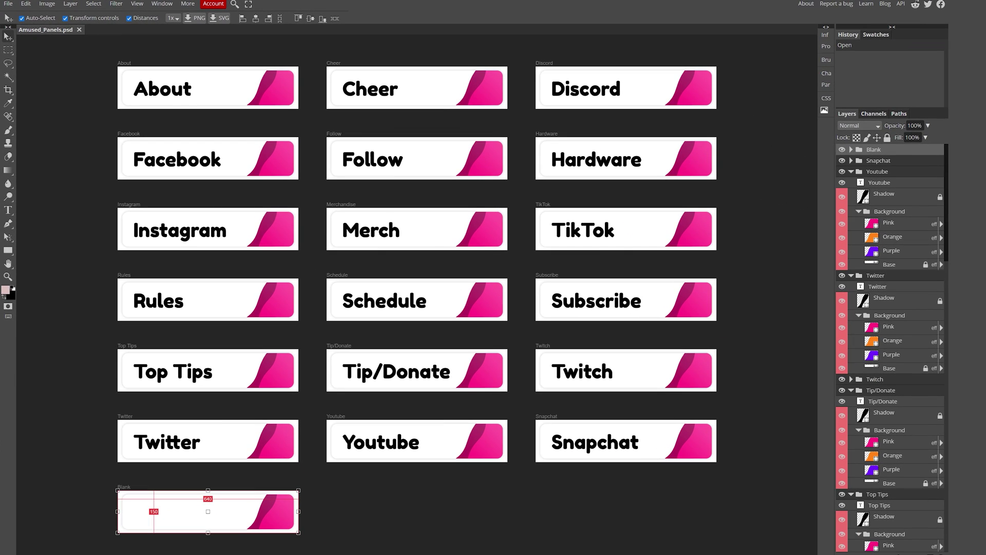
left_click(9, 210)
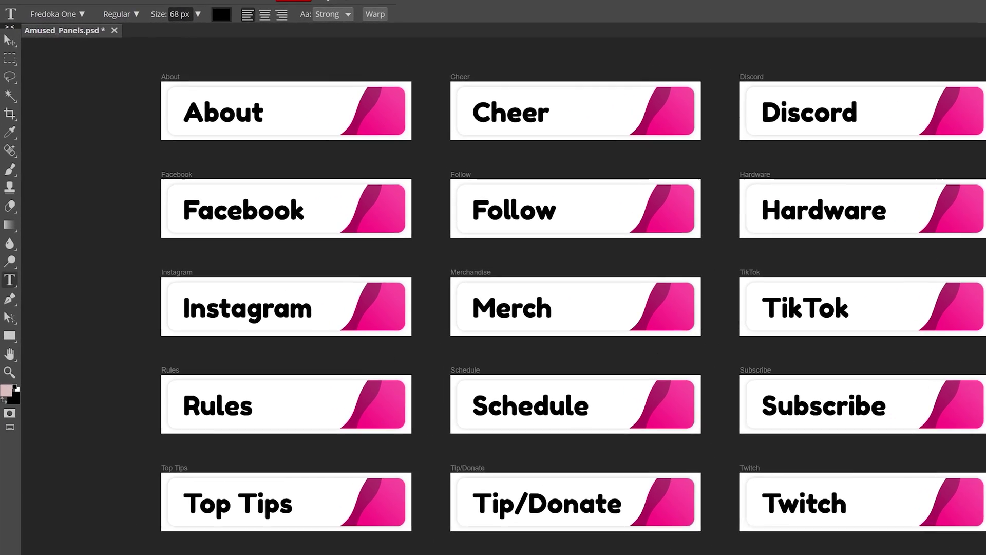
Replace the first panel's About label with 'Nerd or Die'.
left_click(160, 91)
key("ctrl+a")
type("N")
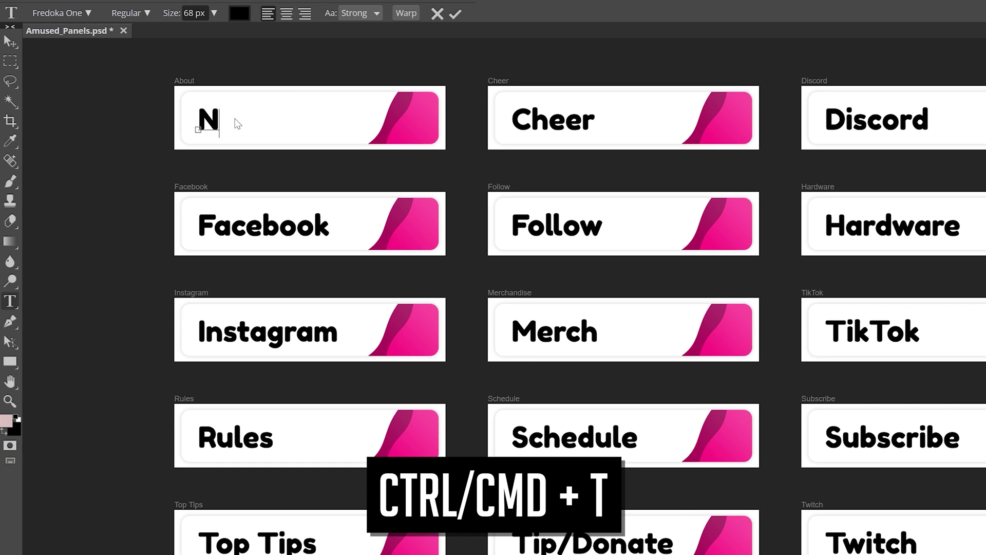
type("erd or Die")
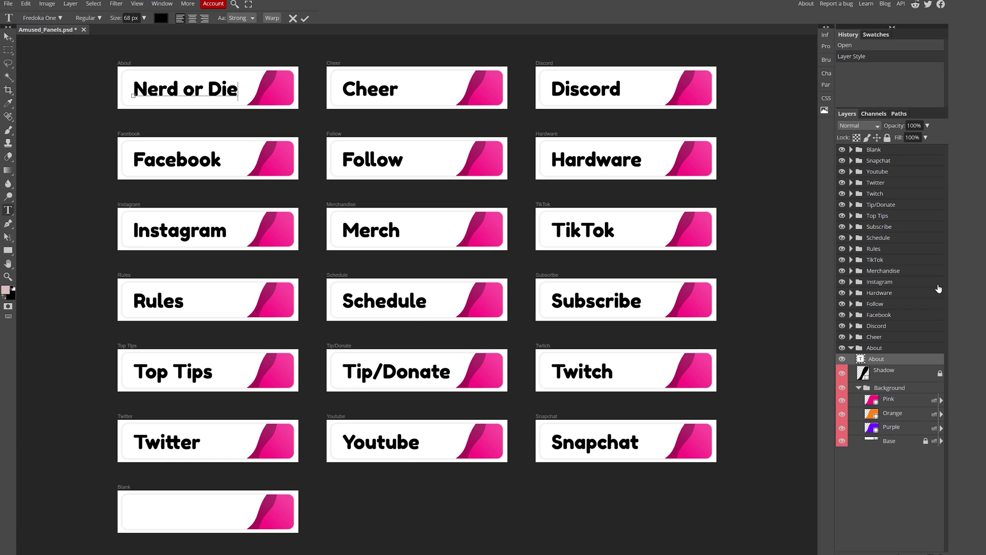
left_click(887, 362)
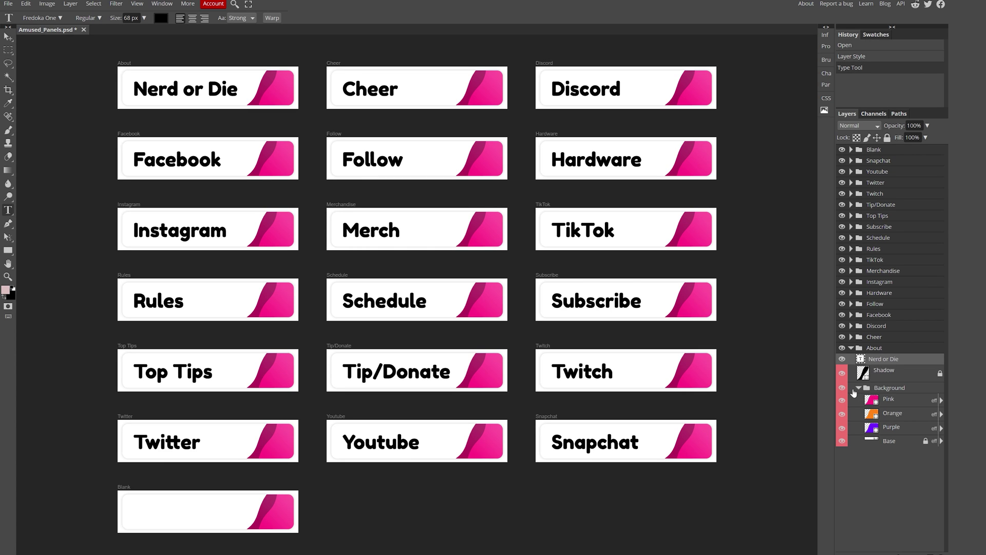
Toggle the Pink layer's visibility and reveal its Gradient Overlay effect.
left_click(842, 400)
left_click(842, 400)
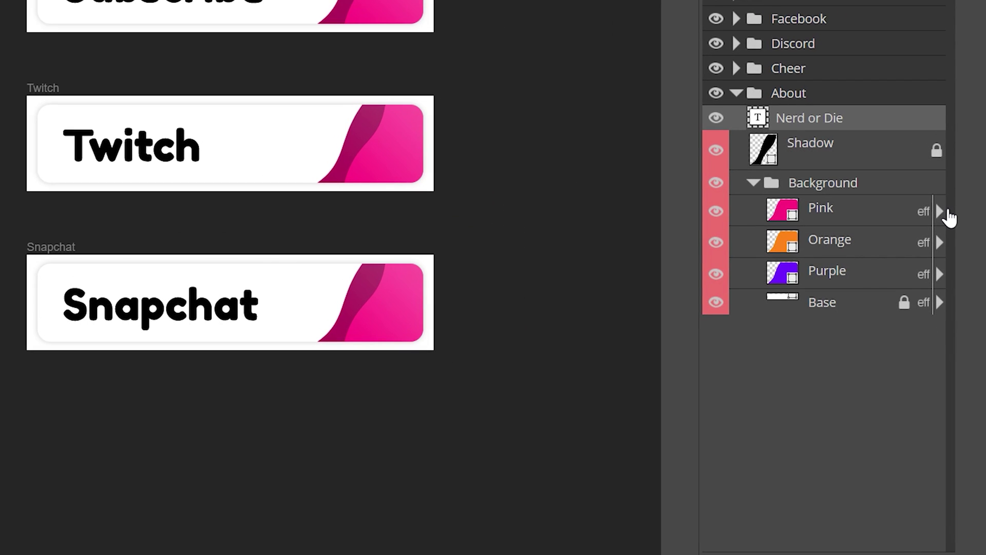
left_click(944, 215)
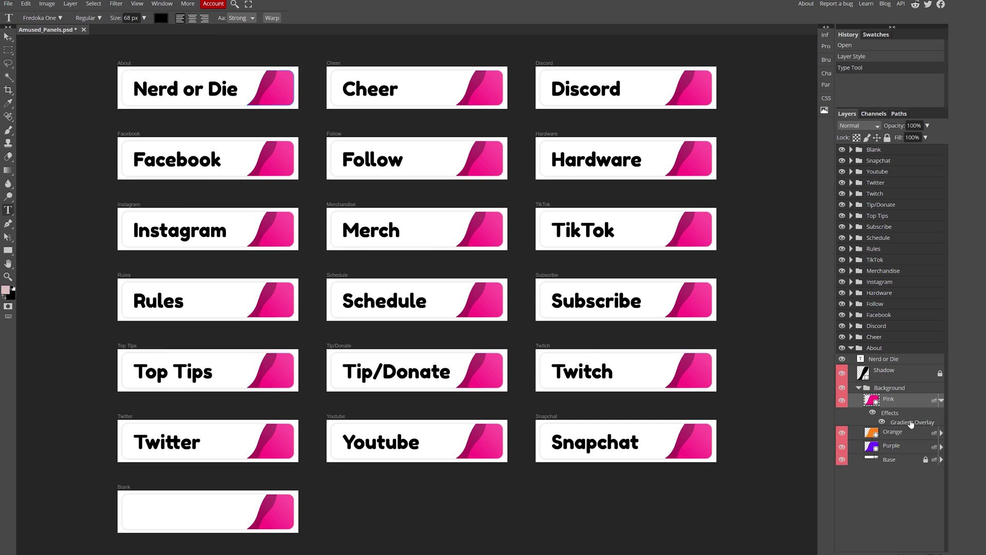
Open the Pink layer's gradient overlay and set its left stop to cyan #53d1ff.
double_click(872, 261)
left_click(195, 128)
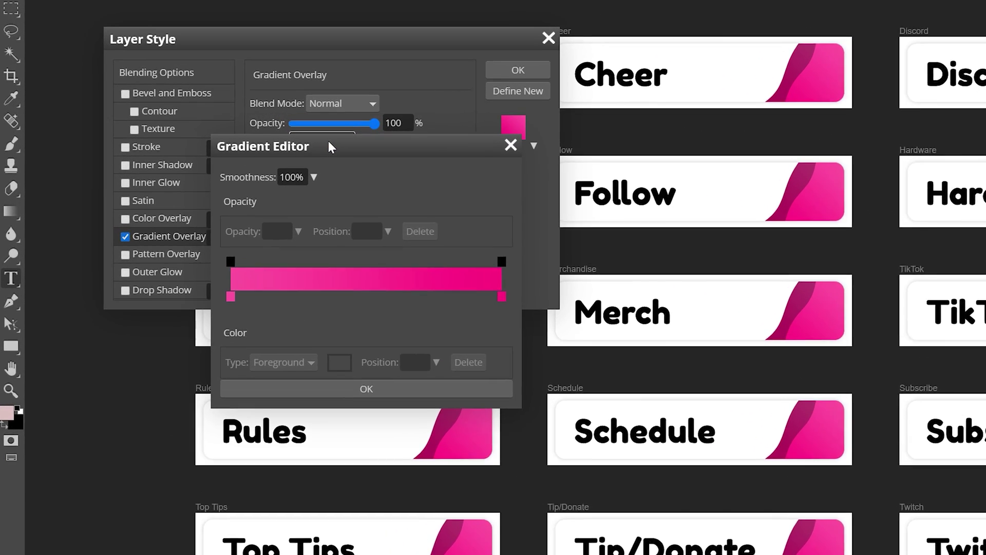
left_click(139, 220)
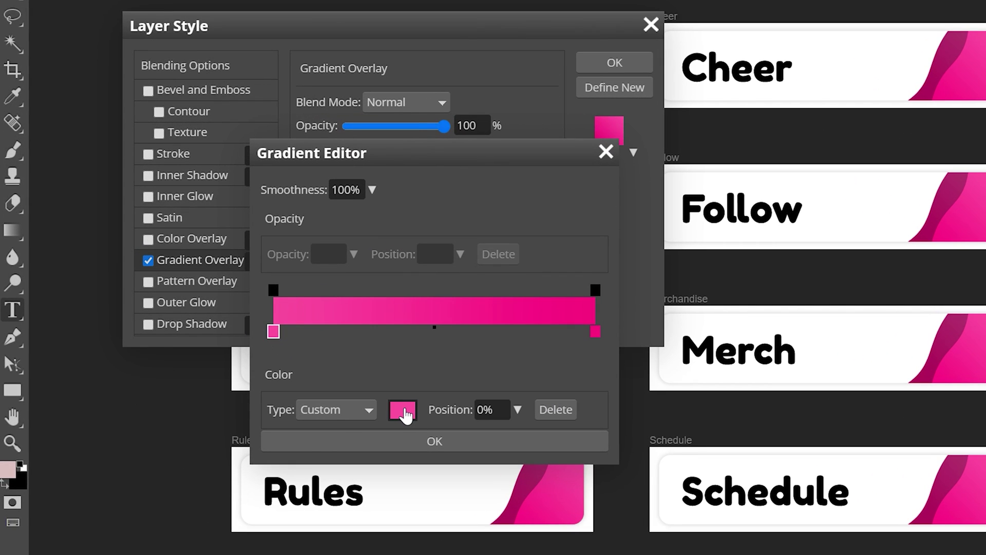
left_click(403, 410)
left_click(599, 403)
left_click(696, 506)
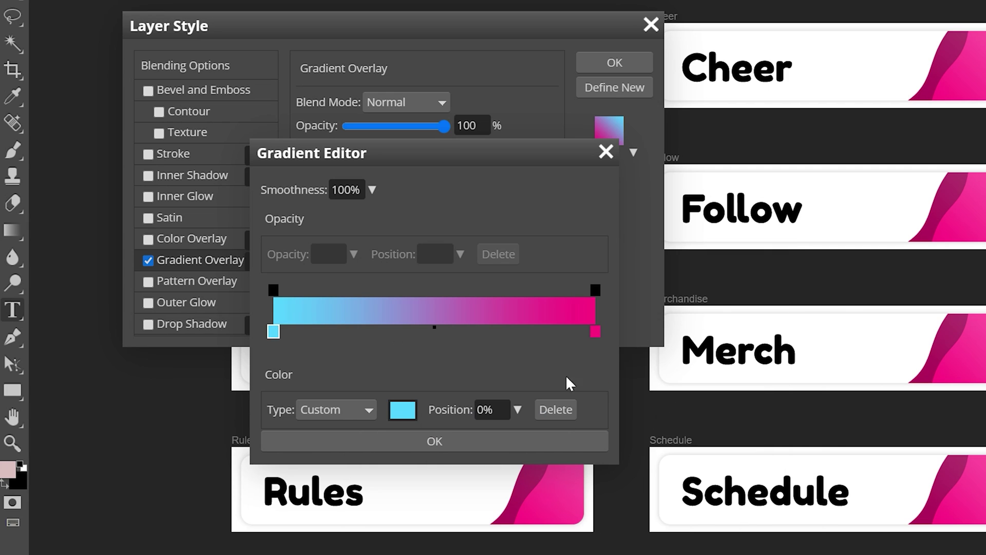
Set the right stop to blue #1751ff and apply the cyan-to-blue gradient.
left_click(594, 328)
left_click(402, 409)
left_click(599, 385)
left_click(734, 506)
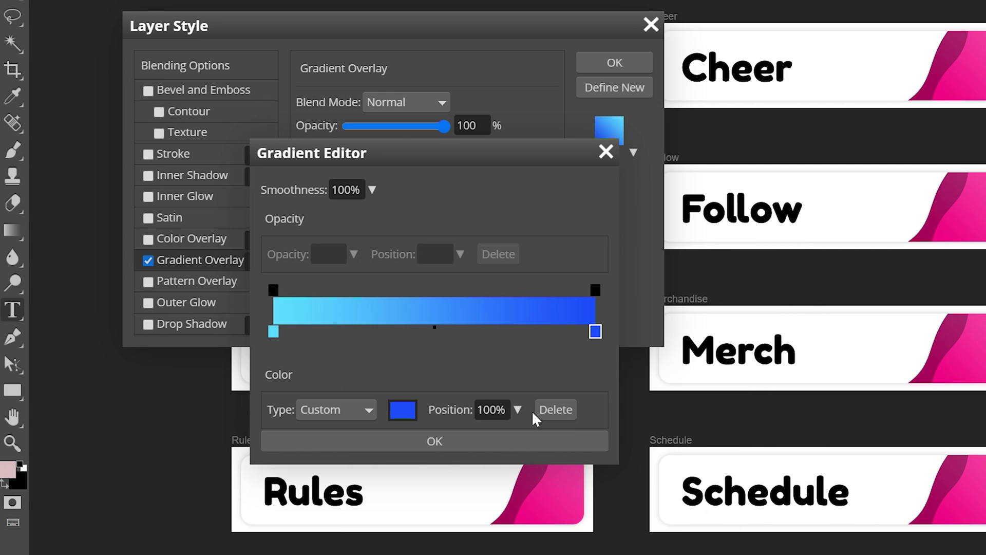
left_click(534, 440)
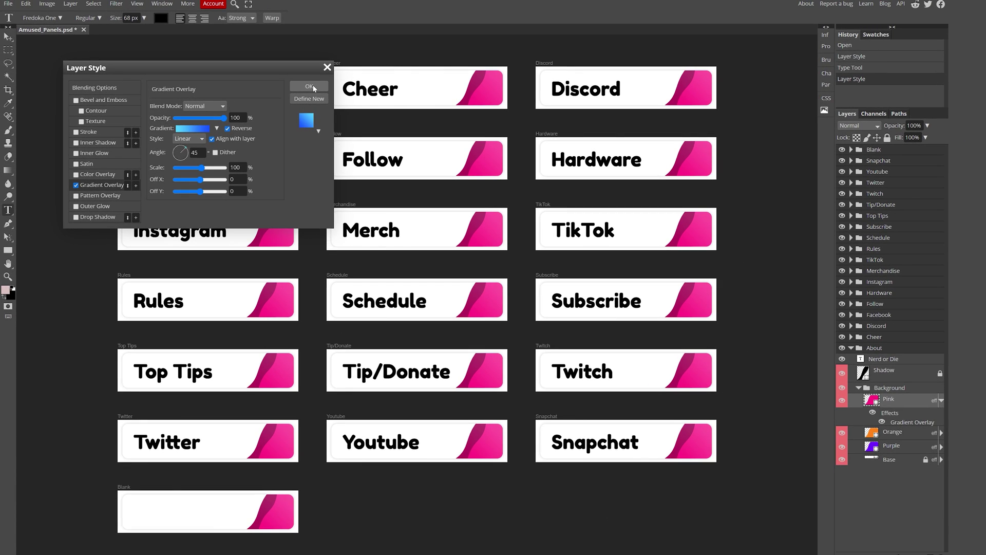
left_click(310, 86)
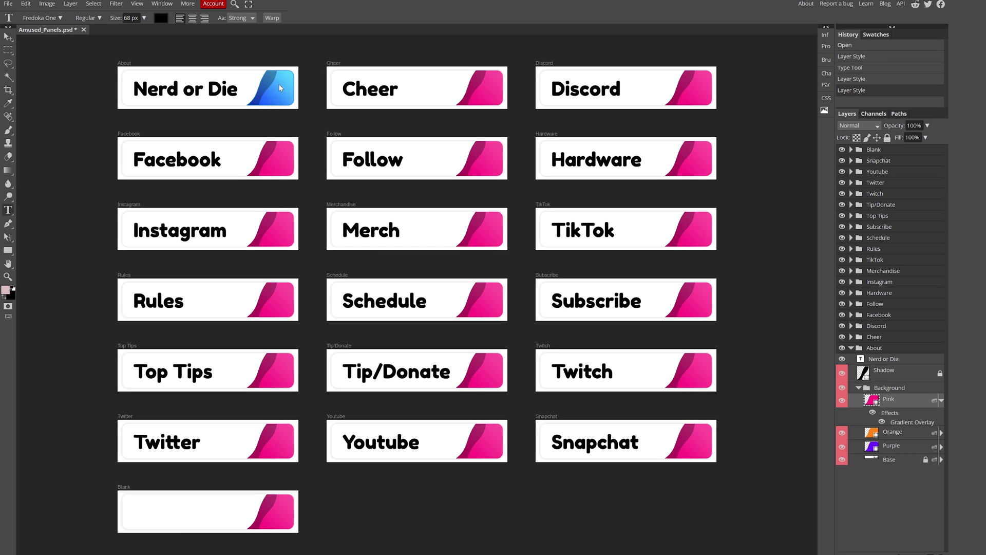
Delete the unneeded panel folders from Blank through Facebook.
left_click(888, 328)
left_click(884, 316)
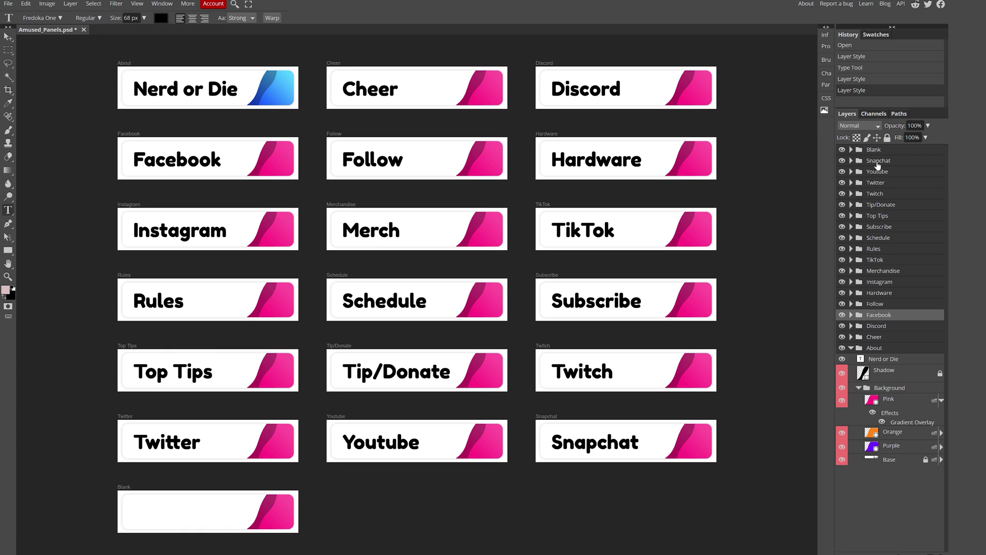
left_click(880, 150, "shift")
key("Delete")
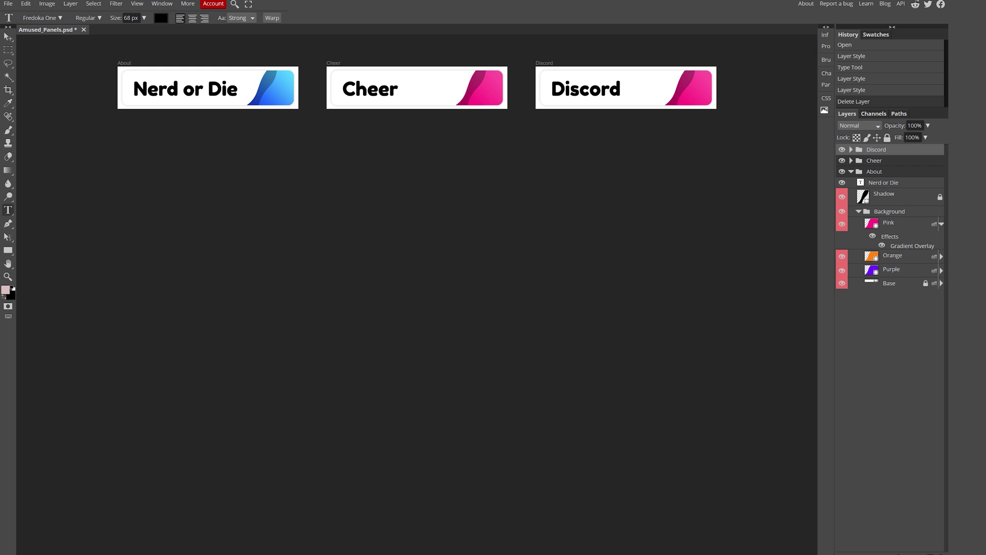
Convert the About panel's Background folder into a smart object and turn off Auto-Select.
left_click(881, 213)
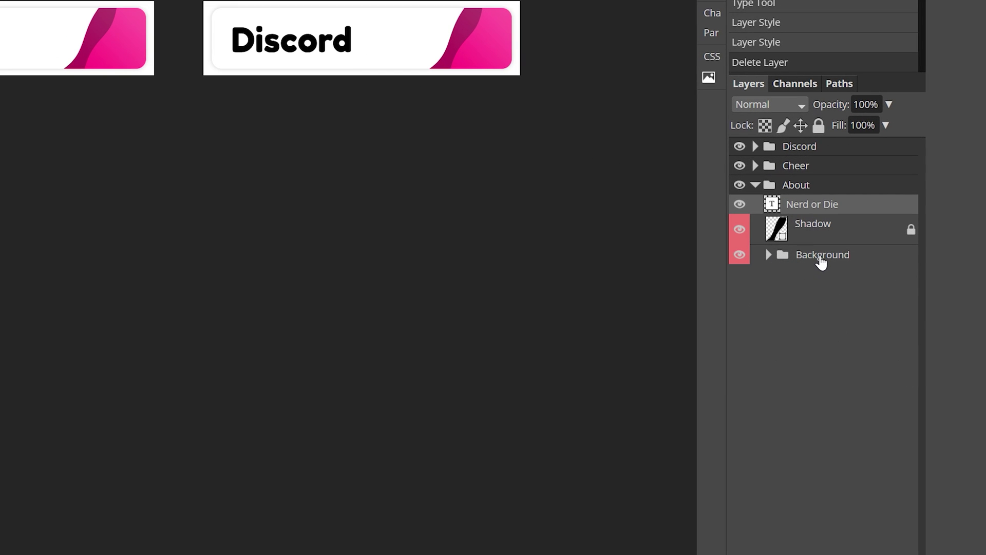
left_click(822, 262)
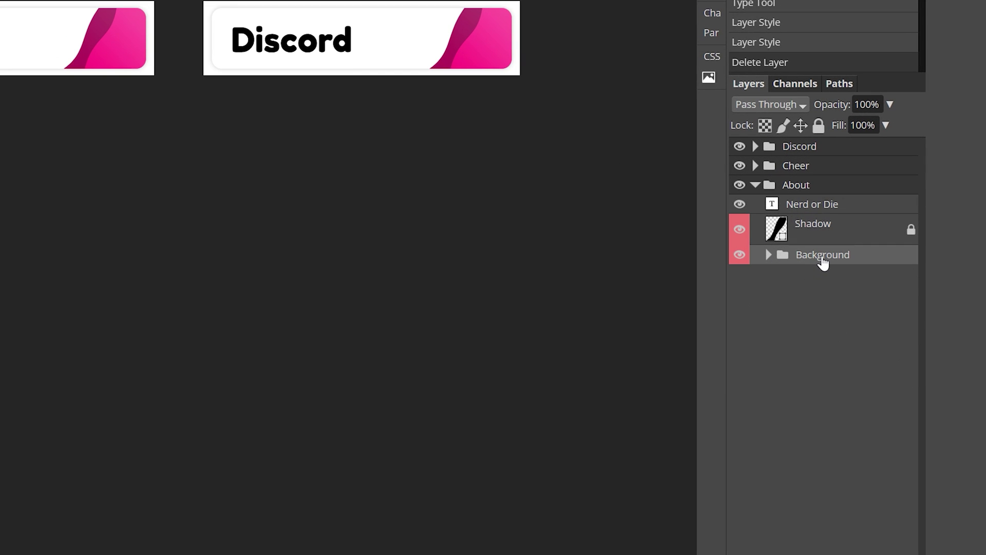
right_click(823, 261)
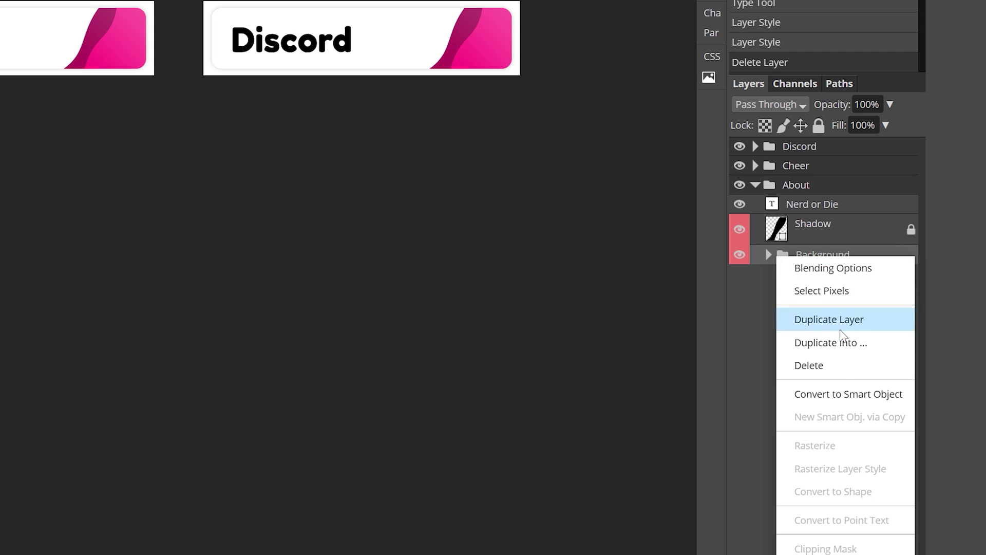
left_click(846, 394)
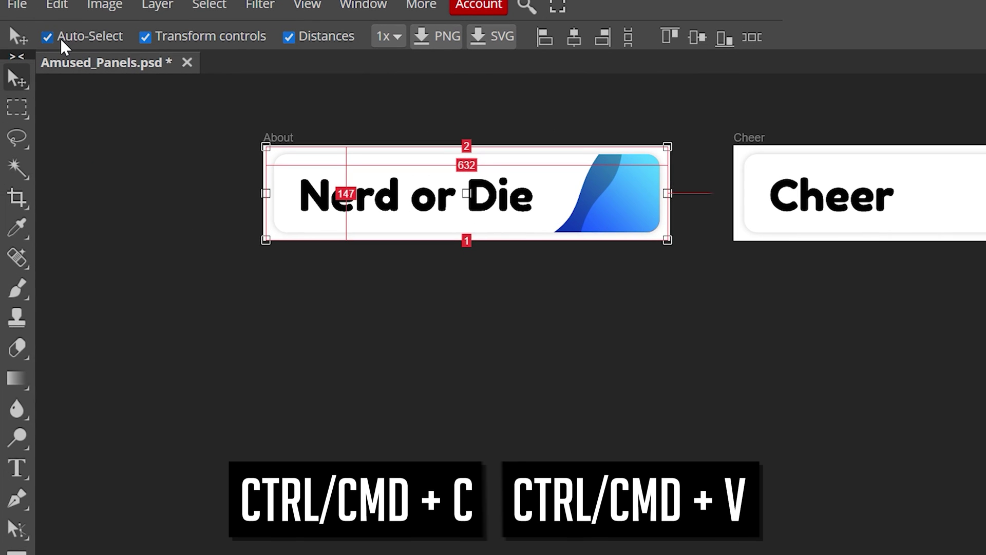
left_click(49, 37)
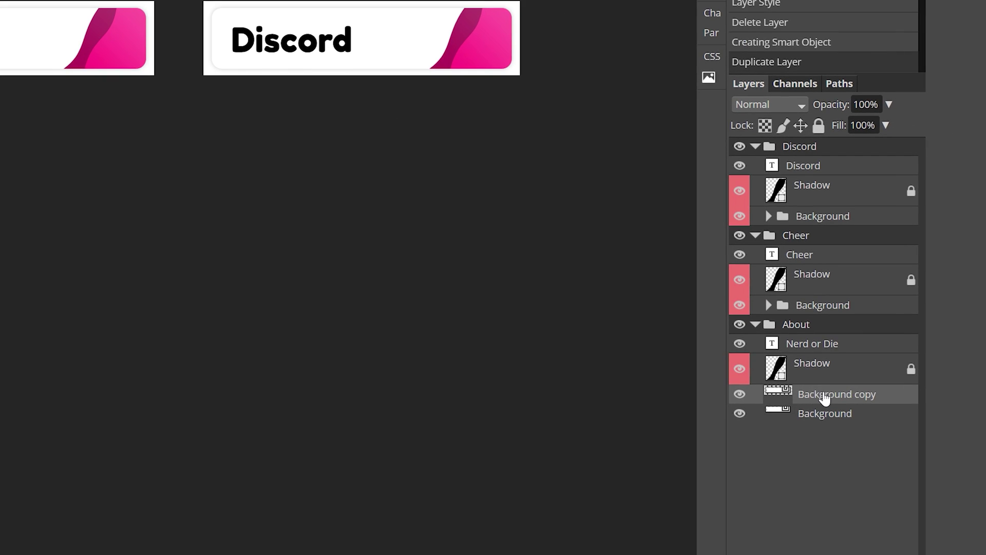
Move Background copy into the Cheer group and align it within the Cheer panel.
left_click_drag(794, 395, 820, 323)
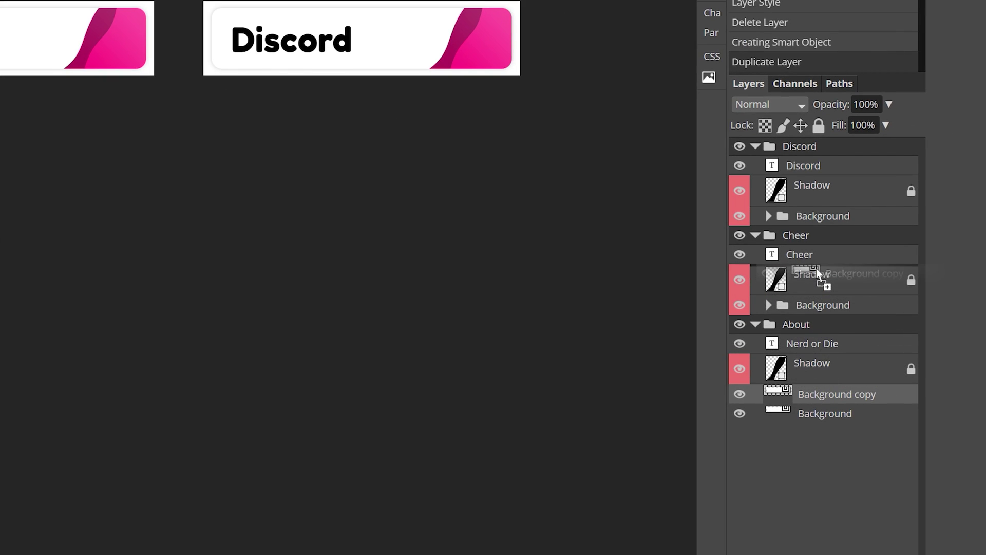
left_click_drag(817, 269, 821, 272)
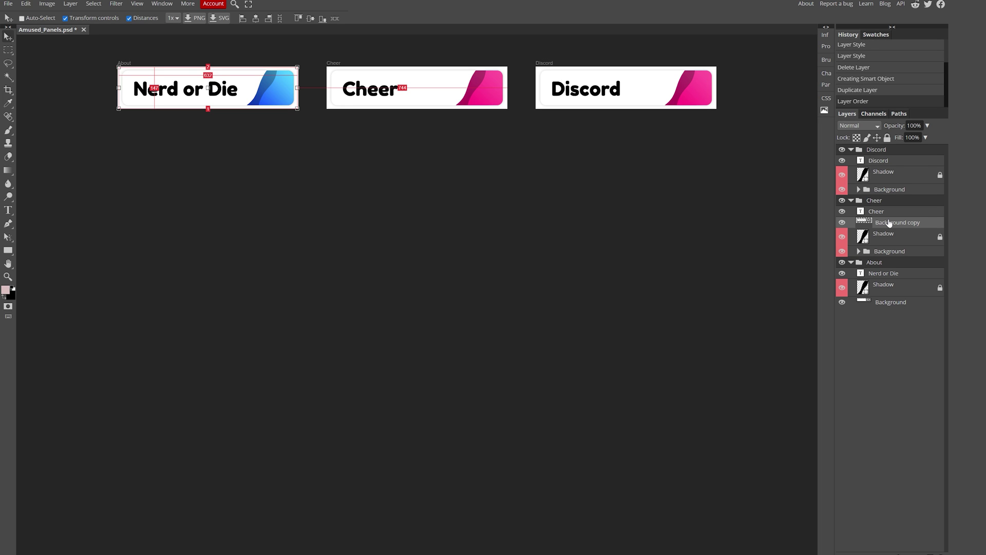
left_click_drag(279, 93, 479, 94)
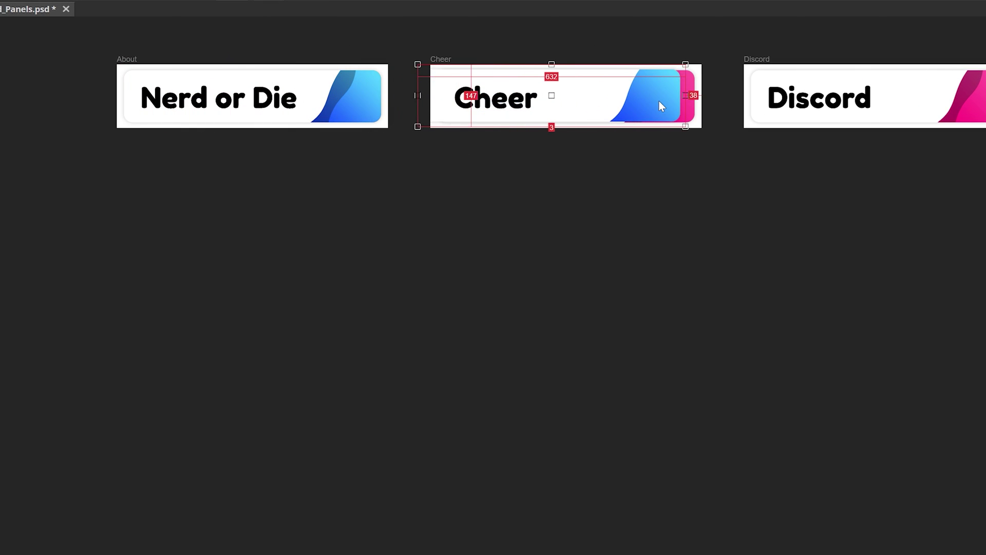
left_click_drag(660, 101, 671, 102)
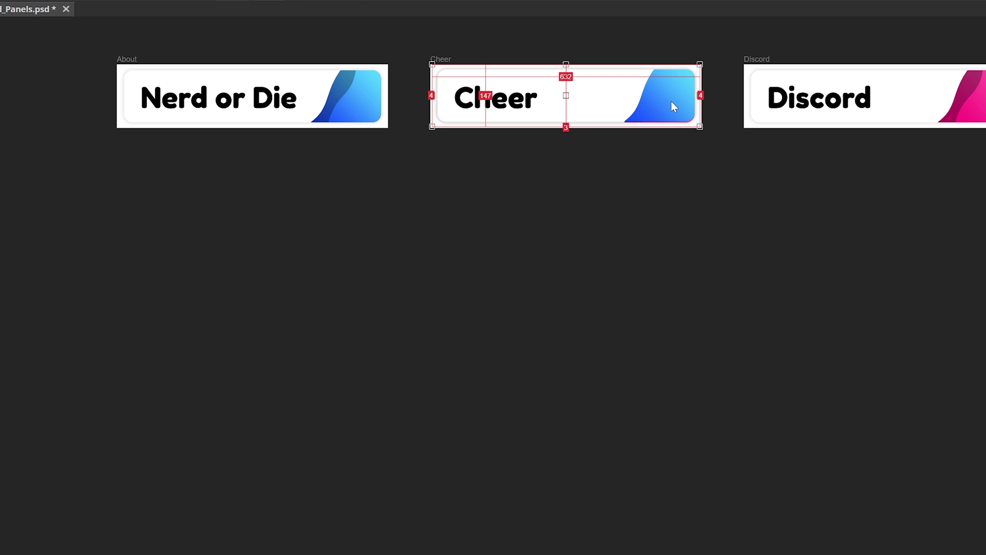
left_click_drag(670, 101, 670, 103)
key("Up")
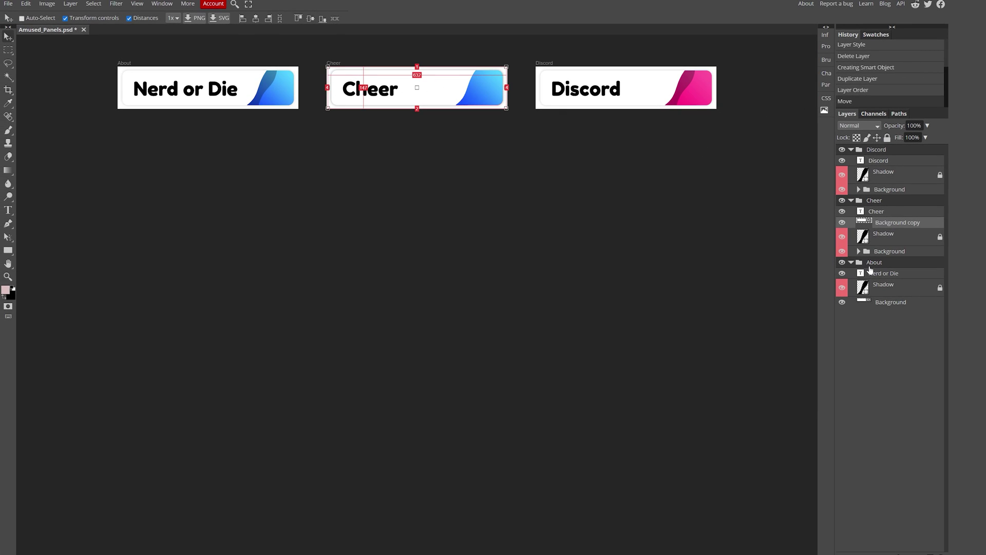
Duplicate the blue background into the Discord group and centre it on the Discord panel.
left_click(900, 213)
left_click(899, 222)
left_click_drag(900, 221, 896, 174)
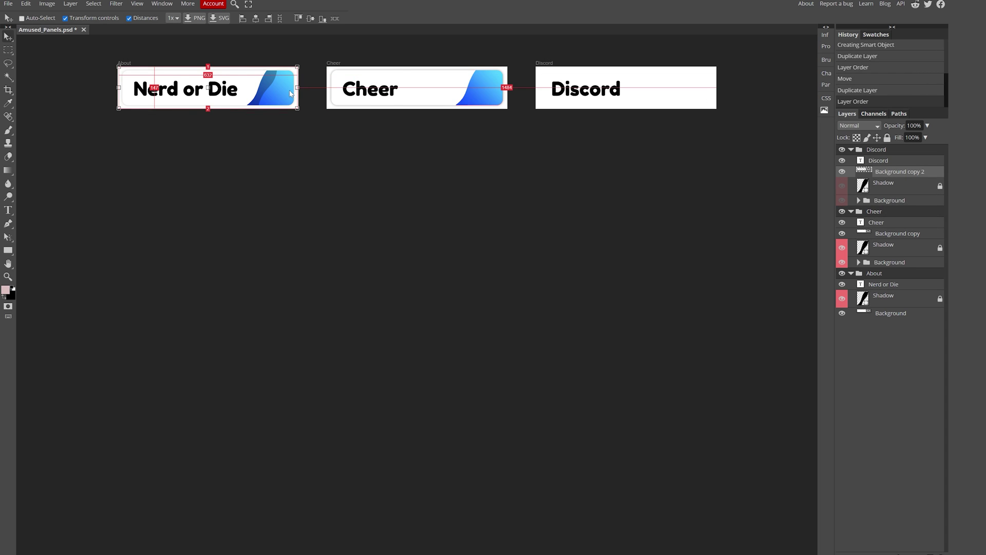
left_click_drag(500, 94, 708, 94)
key("Right")
key("Right")
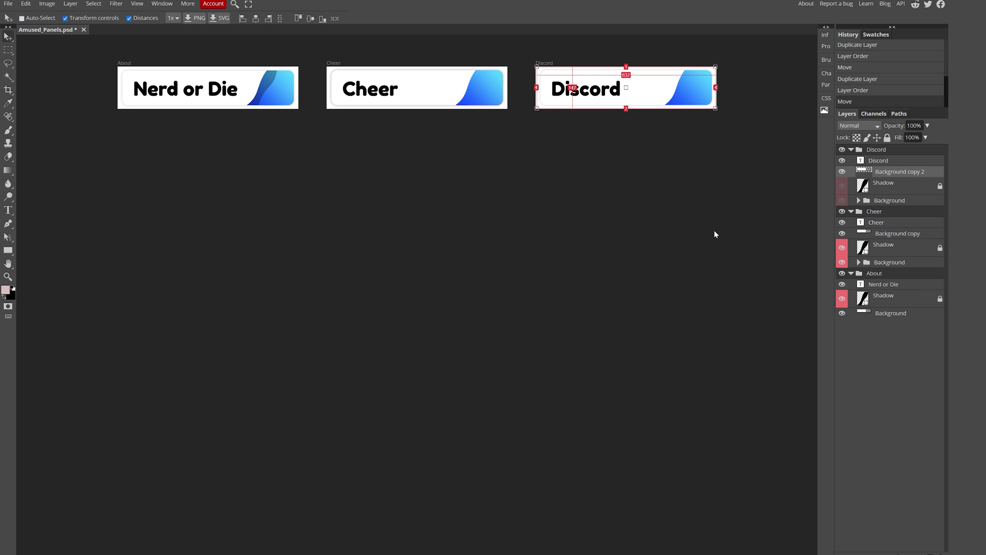
In the background smart object, change the Pink layer's gradient overlay to green-to-yellow.
double_click(879, 201)
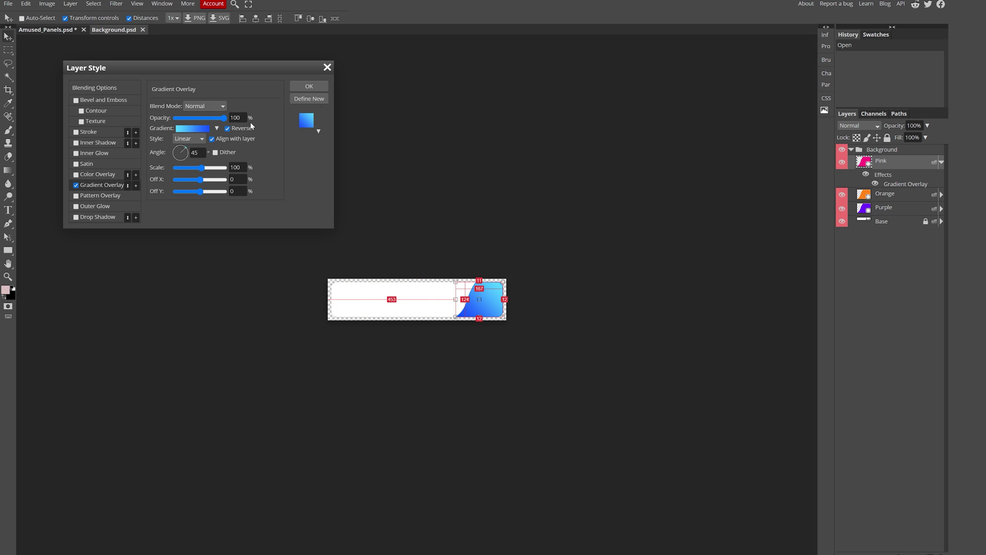
left_click(250, 121)
left_click(203, 259)
left_click(302, 241)
left_click(346, 306)
left_click(207, 263)
left_click(302, 234)
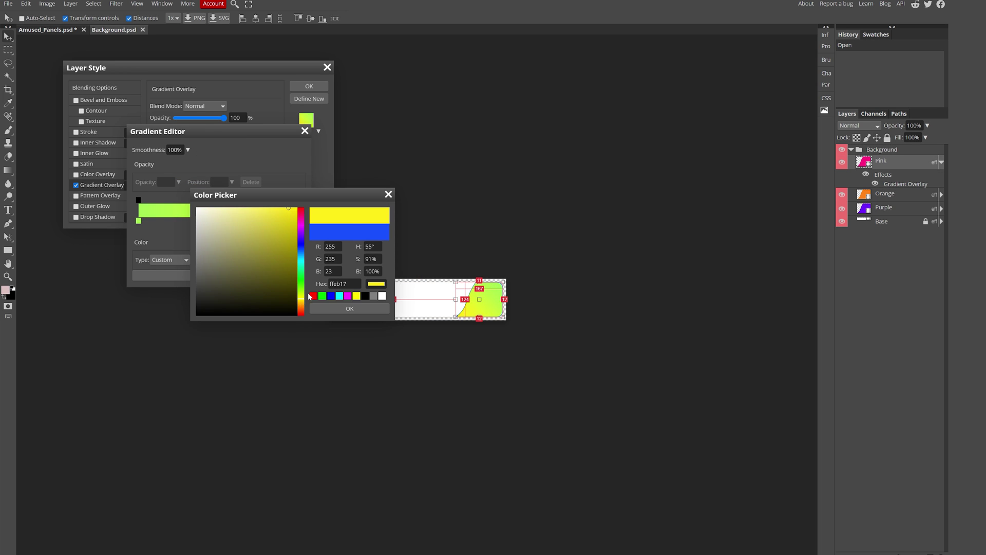
left_click(346, 306)
left_click(219, 275)
left_click(309, 85)
Hide the Purple layer, save the smart object and close Background.psd.
left_click(841, 208)
key("ctrl+s")
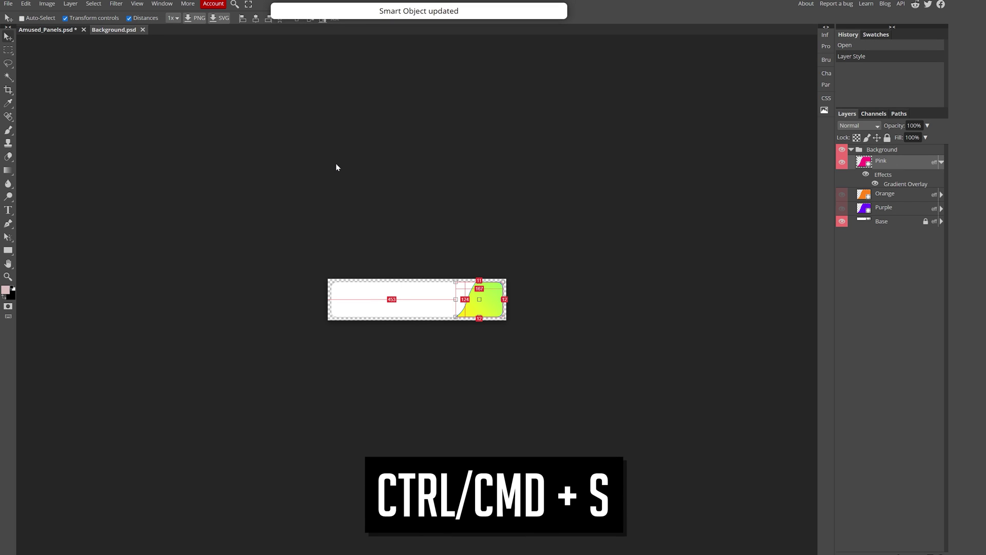
left_click(143, 29)
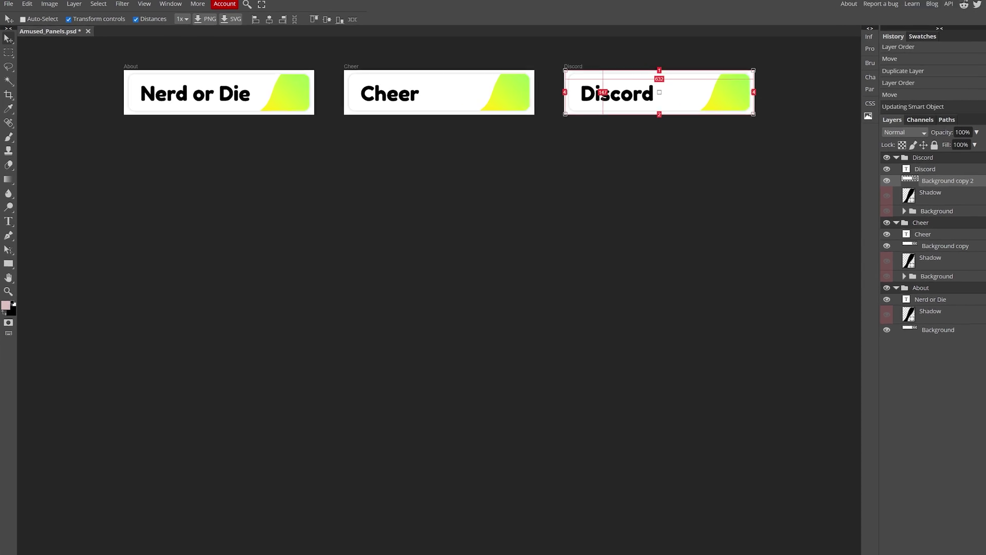
Export the panels as PNG artboards, downloading them as Amused_Panels (1).zip.
left_click(8, 4)
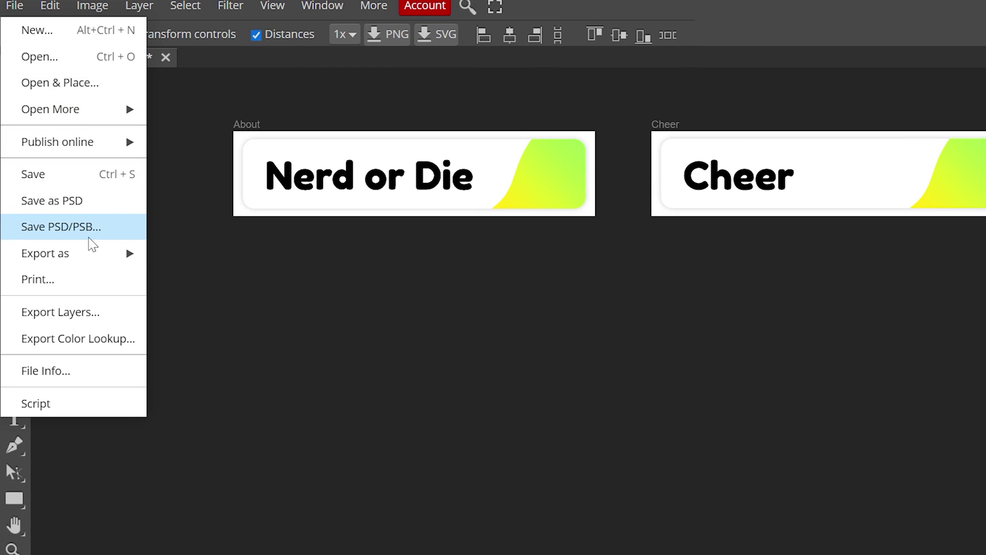
mouse_move(121, 254)
left_click(184, 255)
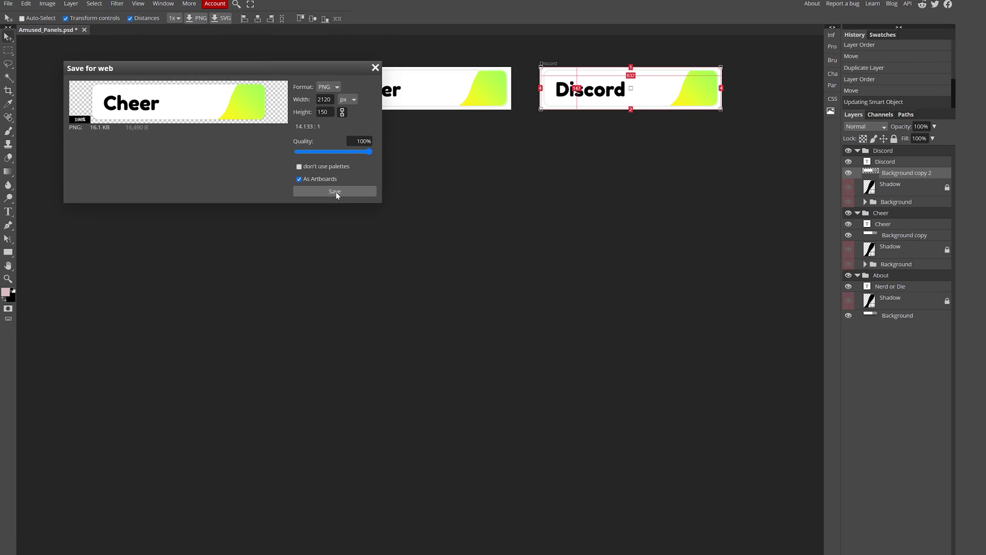
left_click(660, 378)
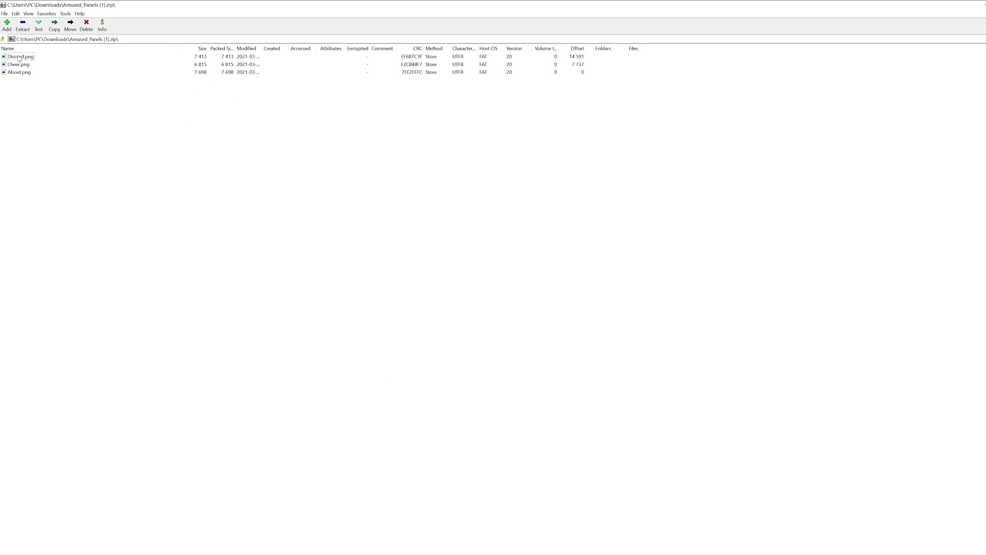
Open the downloaded zip in 7-Zip and preview Discord.png.
left_click(21, 58)
double_click(21, 58)
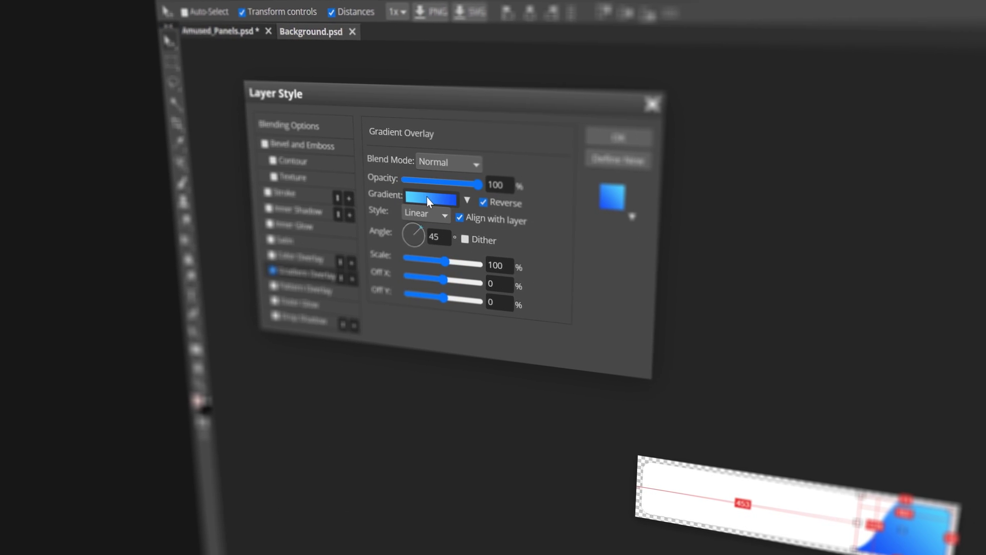
Recolour the gradient's light-blue left stop to light green (a2ff53).
left_click(486, 199)
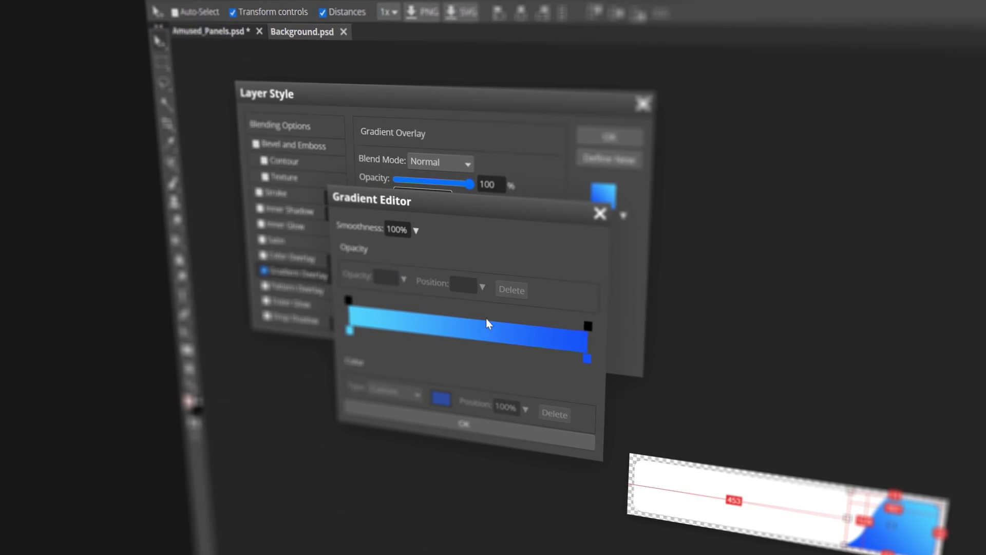
left_click(342, 331)
left_click(433, 397)
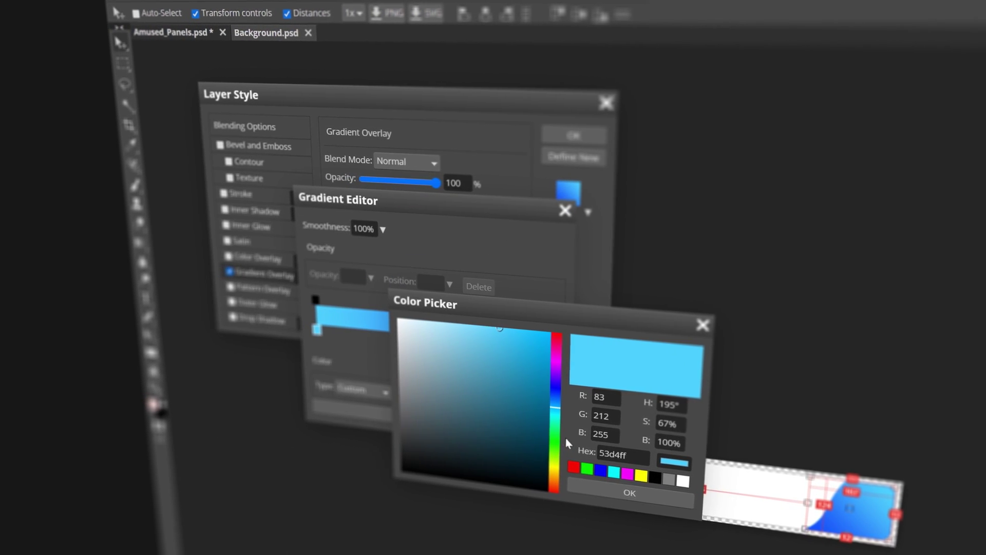
left_click_drag(566, 438, 541, 435)
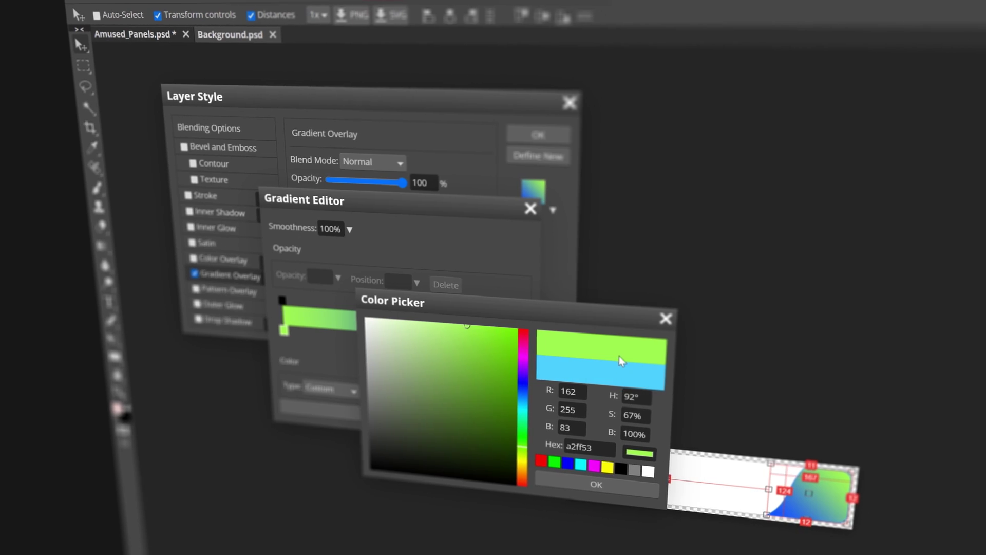
left_click(590, 478)
left_click(514, 347)
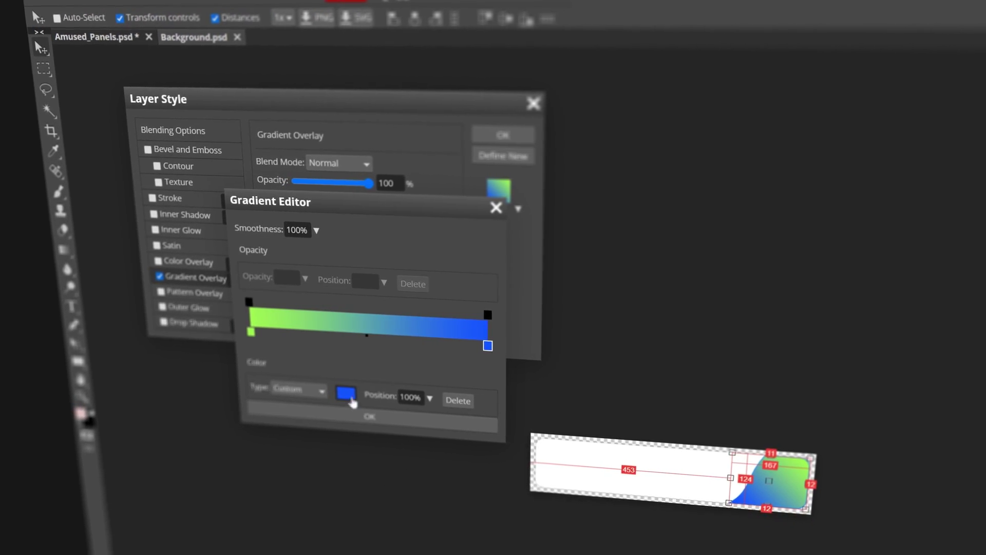